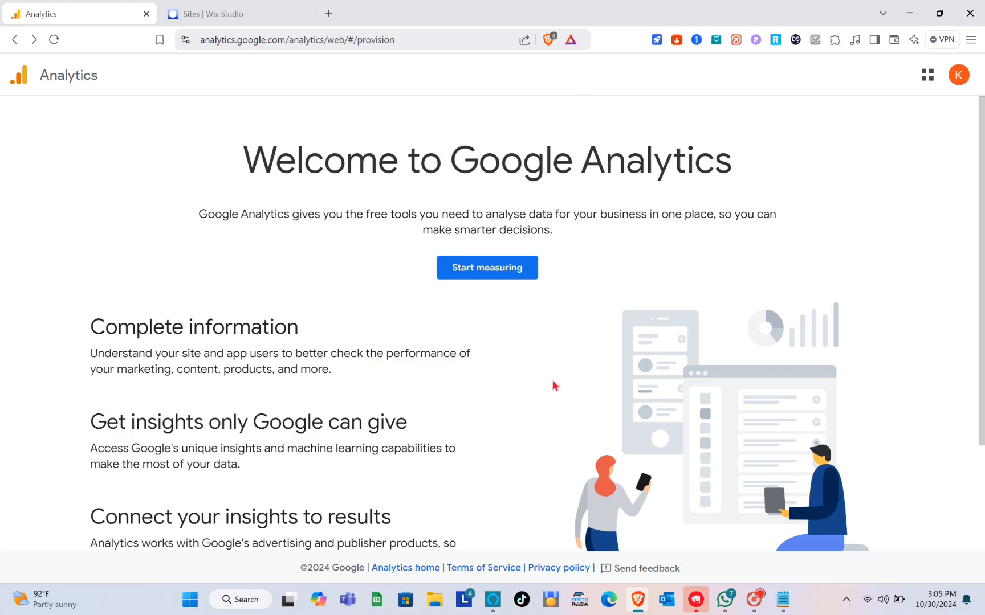
- Open analytics.google.com and dismiss the notice about conversions being renamed key events
{"action": "left_click", "coordinate": [274, 39]}
{"action": "type", "text": "analytics.google.com"}
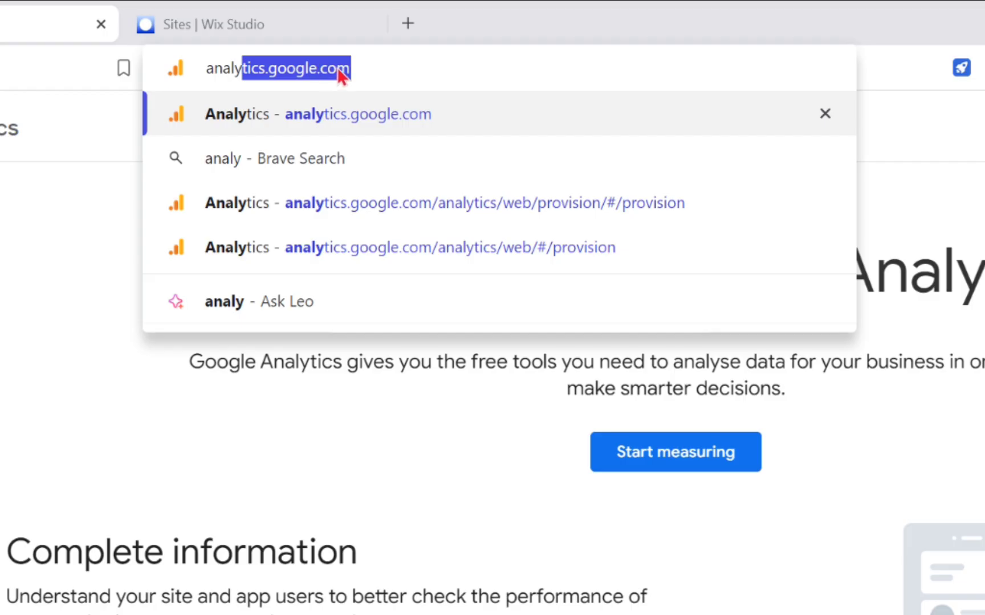
{"action": "key", "text": "Return"}
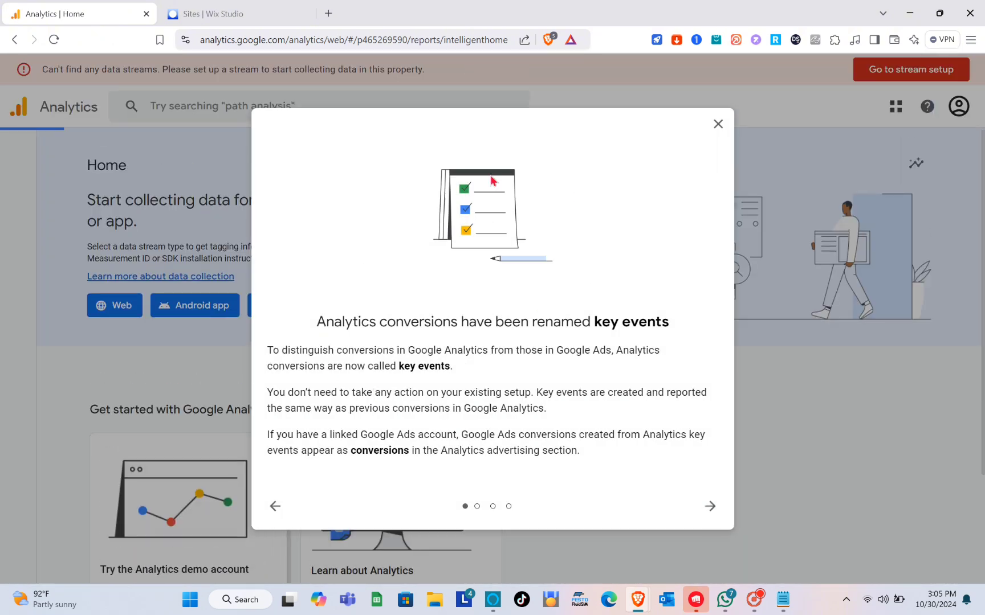
{"action": "left_click", "coordinate": [726, 123]}
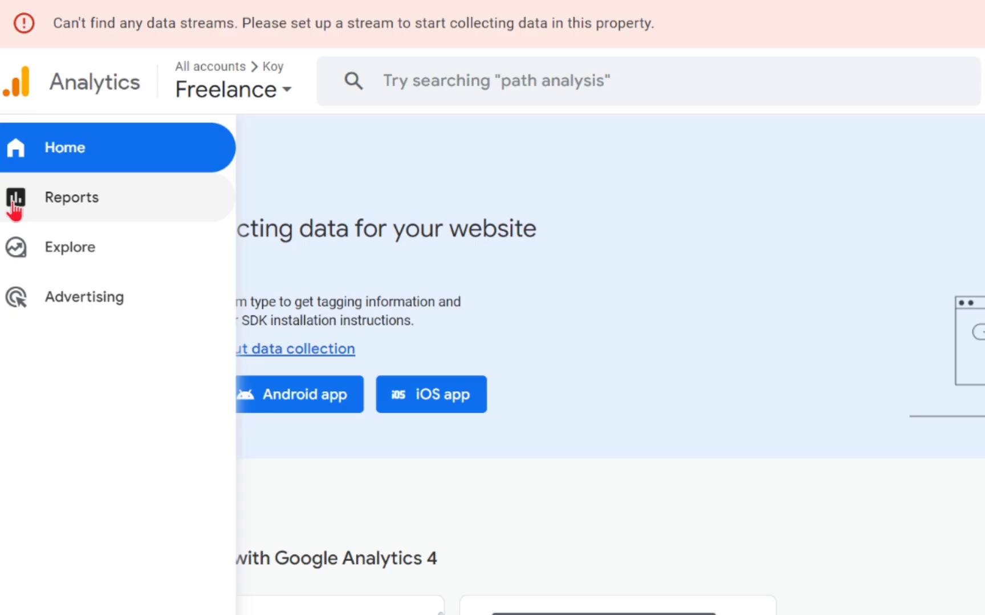
- Look through the Reports, Explore and Advertising sections of the Freelance property and return to its Home page
{"action": "left_click", "coordinate": [14, 203]}
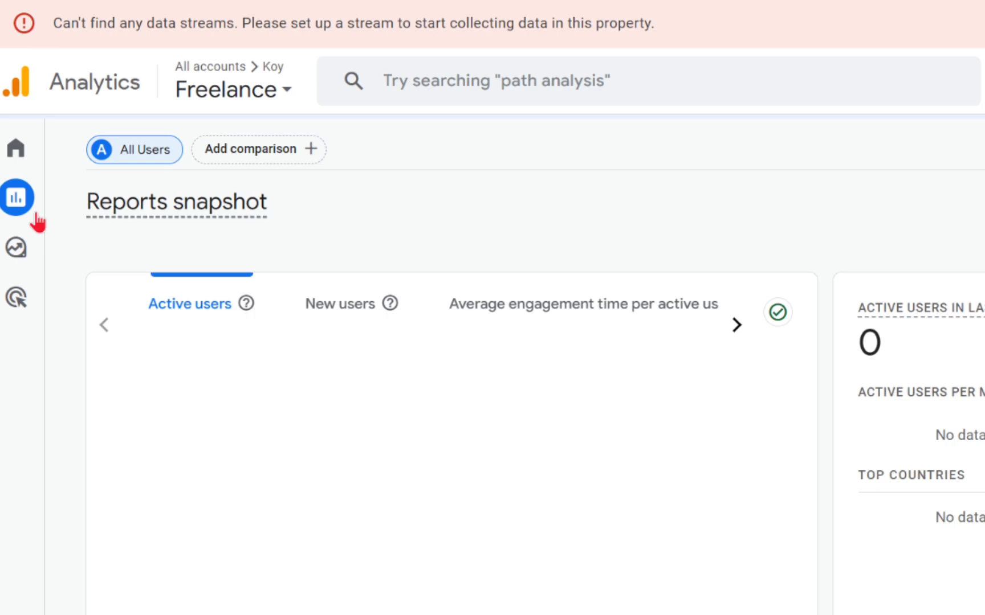
{"action": "mouse_move", "coordinate": [10, 248]}
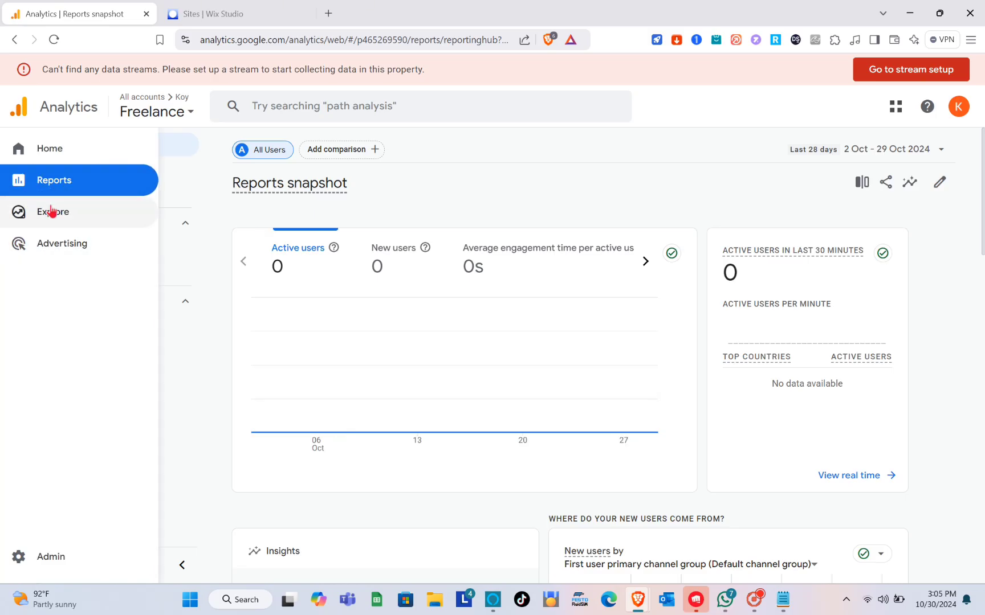
{"action": "left_click", "coordinate": [52, 212]}
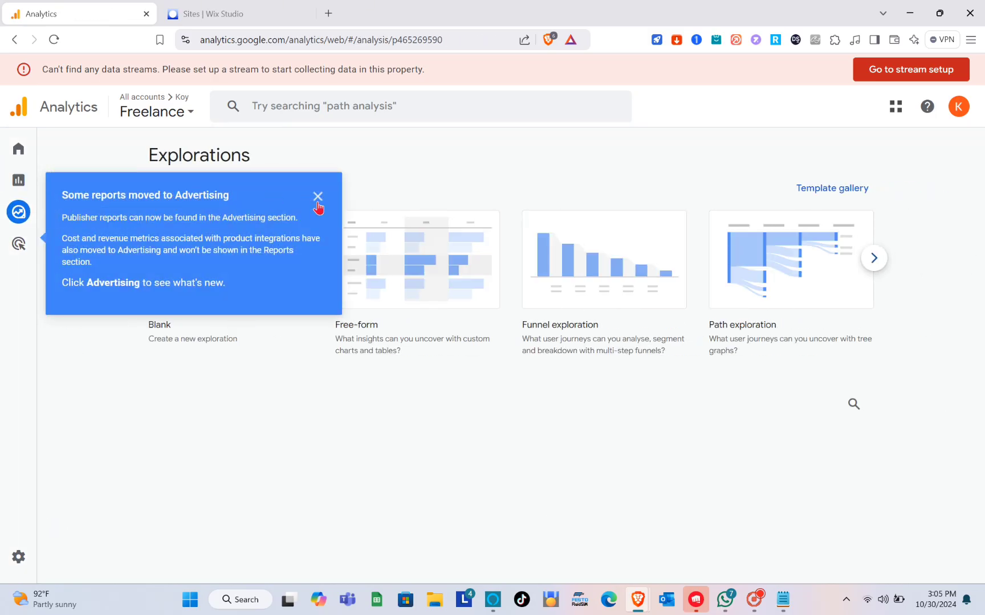
{"action": "left_click", "coordinate": [318, 197]}
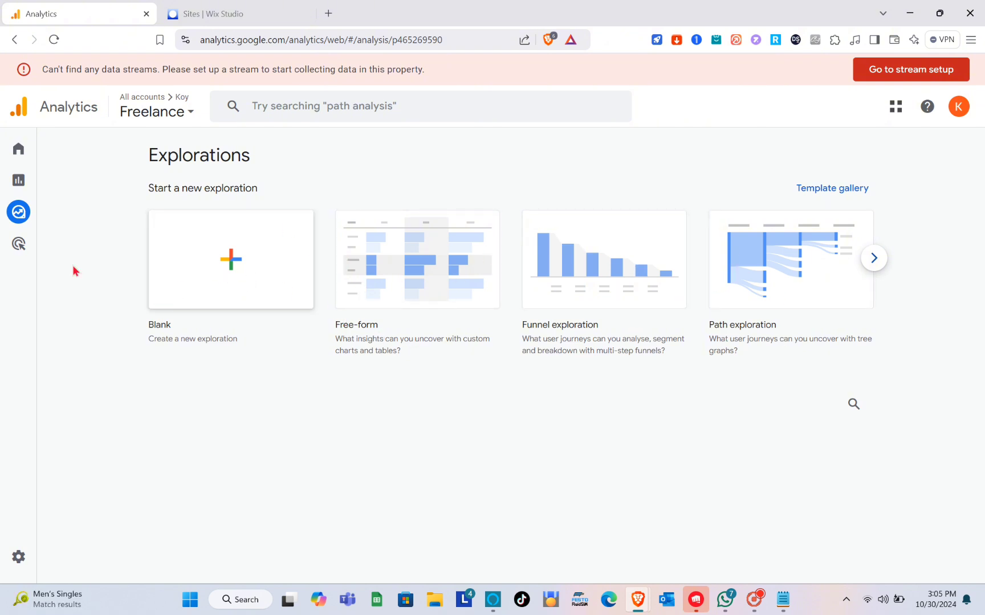
{"action": "left_click", "coordinate": [19, 249]}
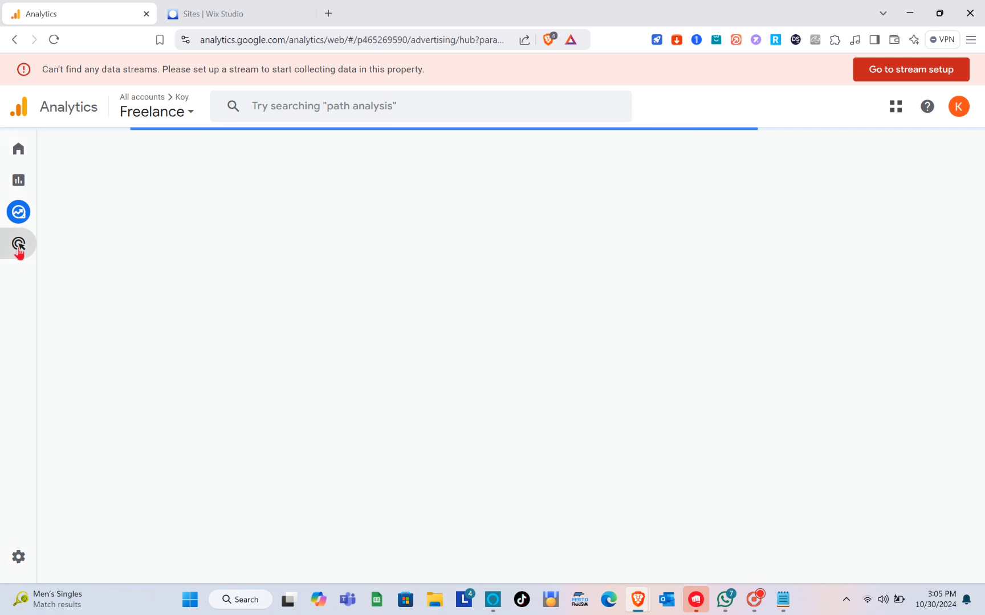
{"action": "scroll", "coordinate": [400, 345], "scroll_direction": "down", "scroll_amount": 3}
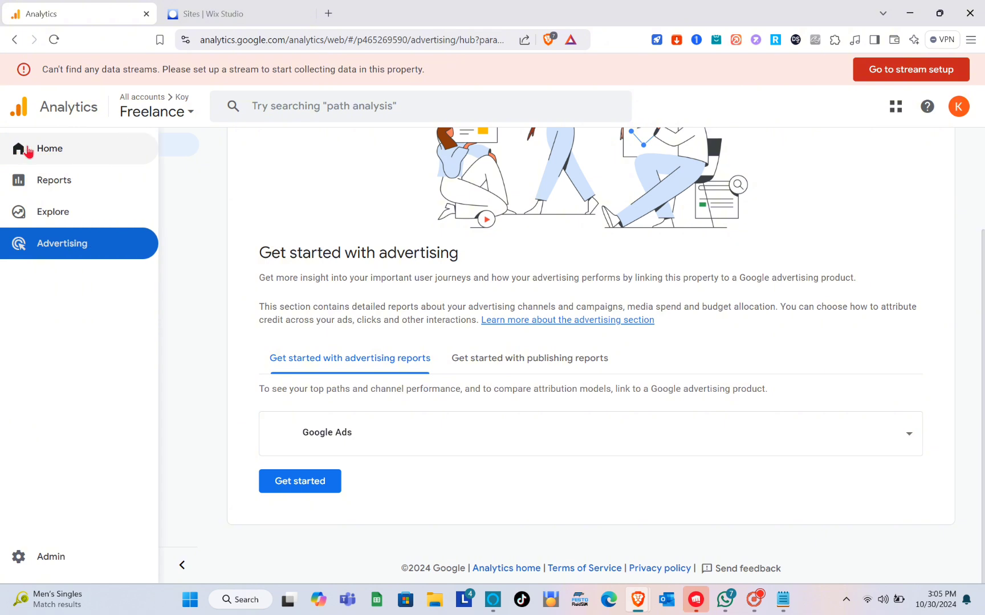
{"action": "left_click", "coordinate": [23, 149]}
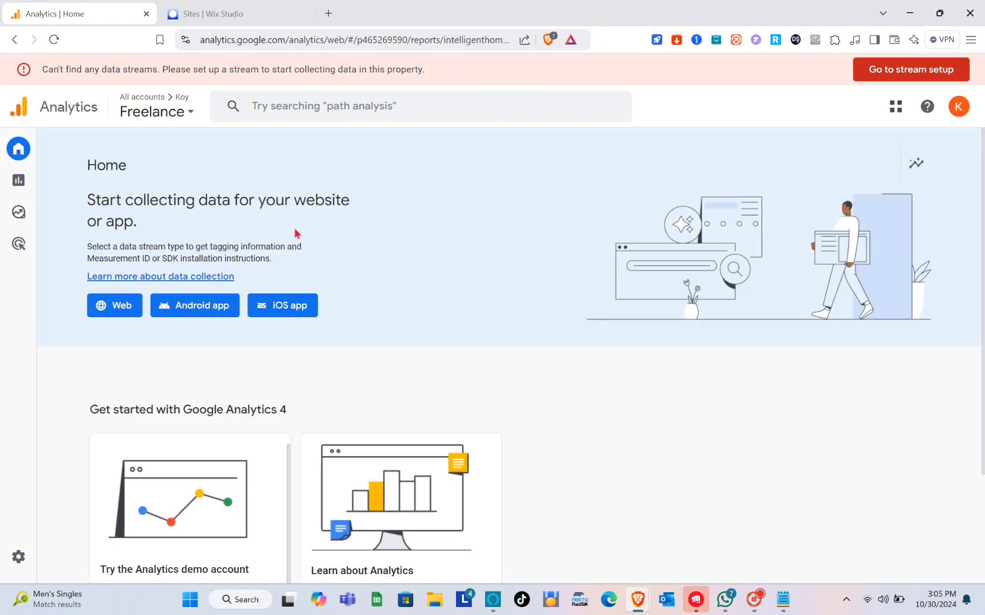
- Switch to Wix Studio and open the dashboard of the Shoes site
{"action": "left_click", "coordinate": [227, 8]}
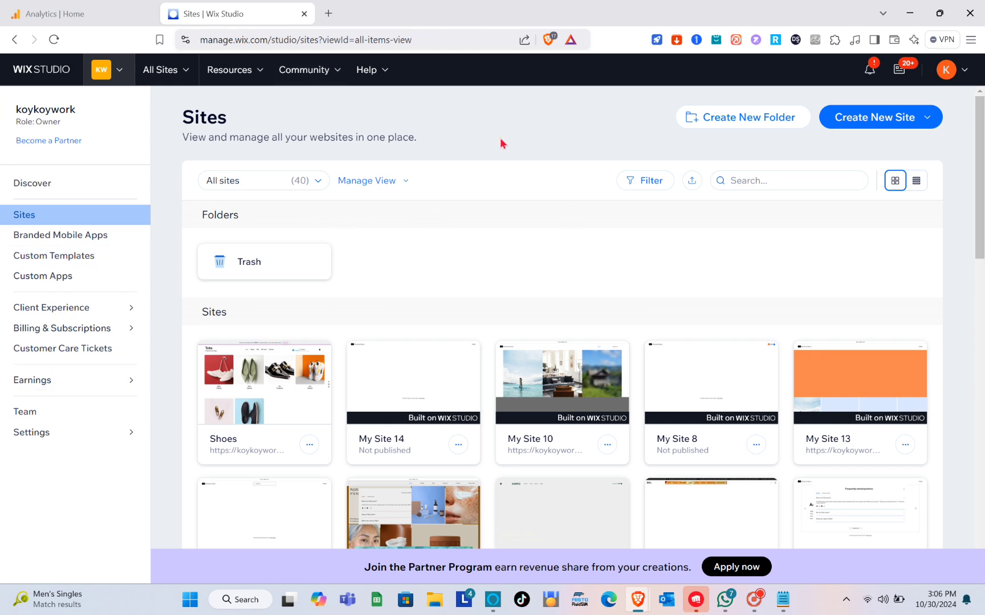
{"action": "scroll", "coordinate": [283, 241], "scroll_direction": "down", "scroll_amount": 5}
{"action": "scroll", "coordinate": [510, 202], "scroll_direction": "up", "scroll_amount": 3}
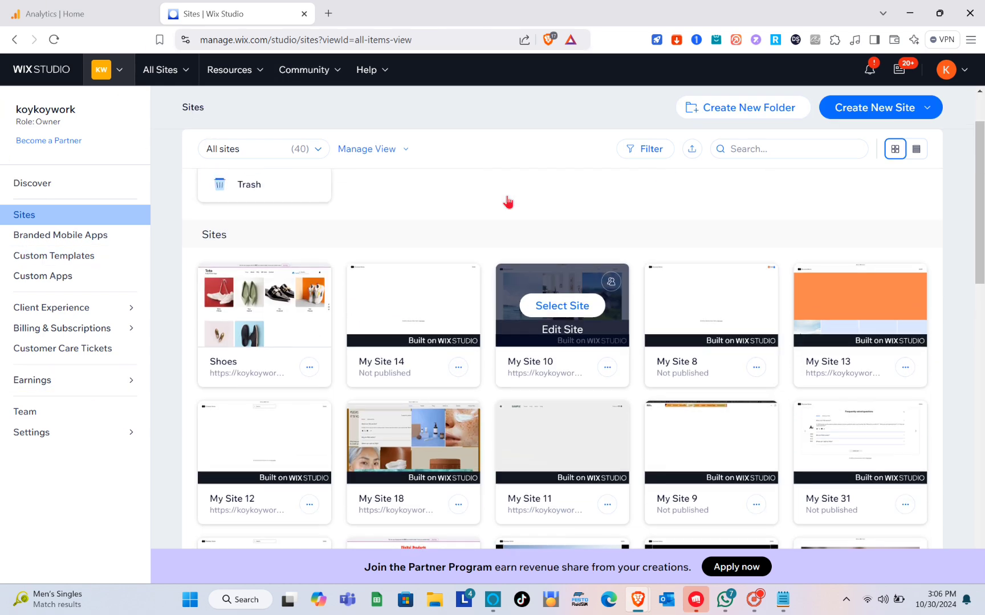
{"action": "scroll", "coordinate": [509, 202], "scroll_direction": "down", "scroll_amount": 1}
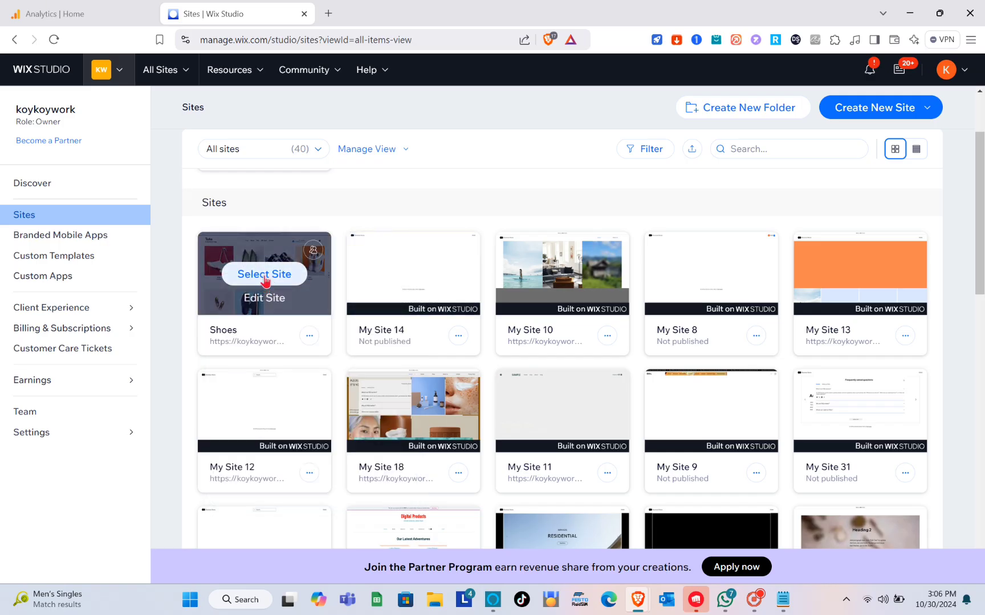
{"action": "left_click", "coordinate": [265, 275]}
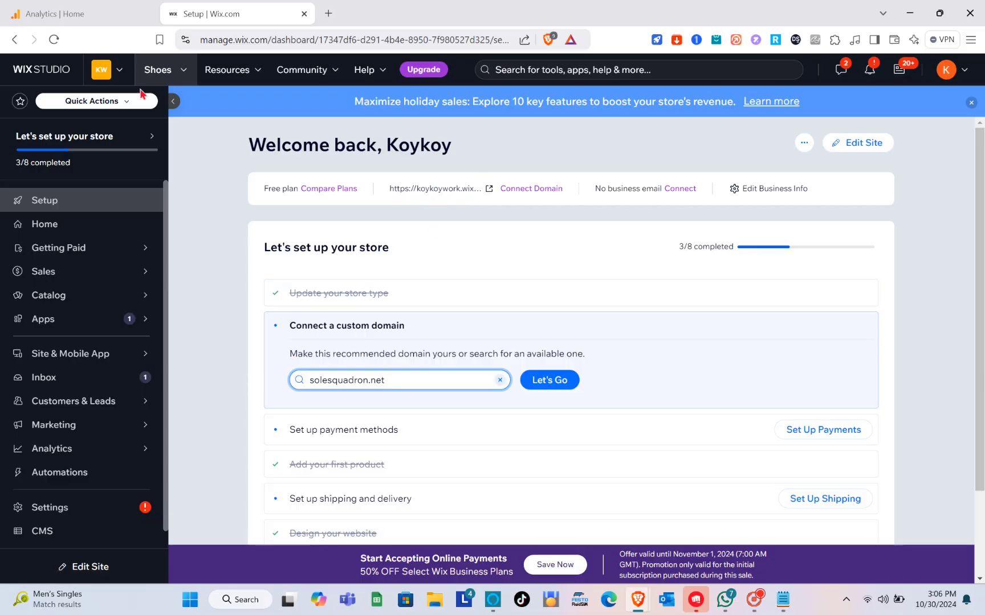
- Switch back to Google Analytics and start setting up a Web data stream for the Freelance property
{"action": "left_click", "coordinate": [110, 6]}
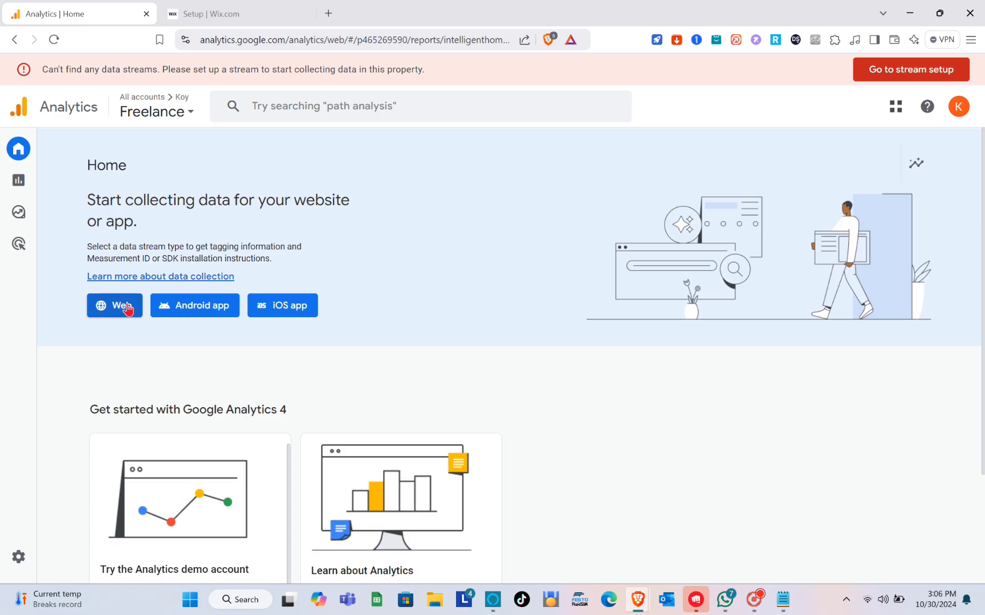
{"action": "left_click", "coordinate": [127, 308]}
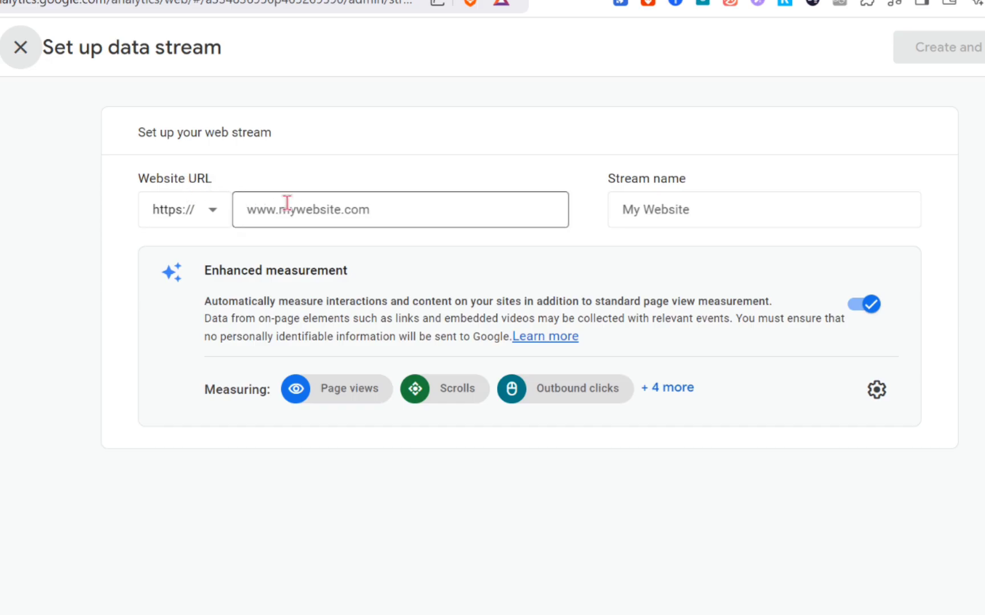
{"action": "left_click", "coordinate": [422, 191]}
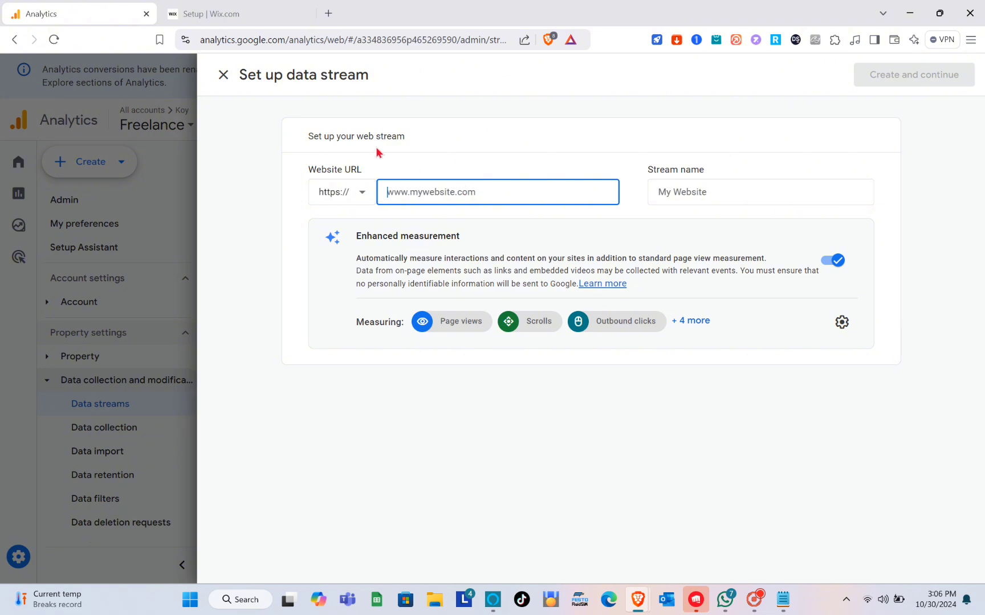
- Copy the Shoes site's clean link from its Wix dashboard and paste it as the Website URL of the Analytics data stream
{"action": "left_click", "coordinate": [238, 6]}
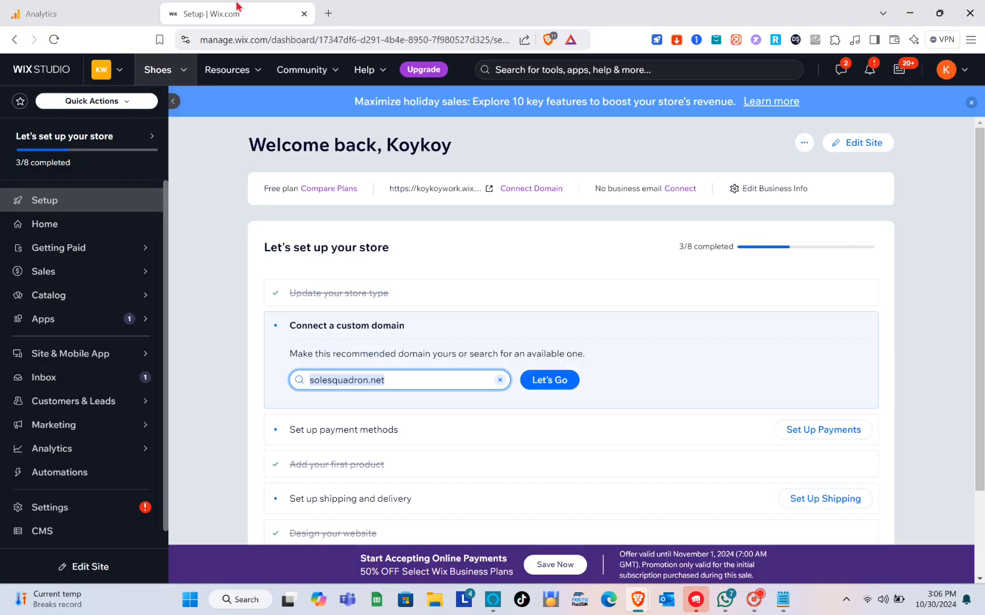
{"action": "right_click", "coordinate": [436, 194]}
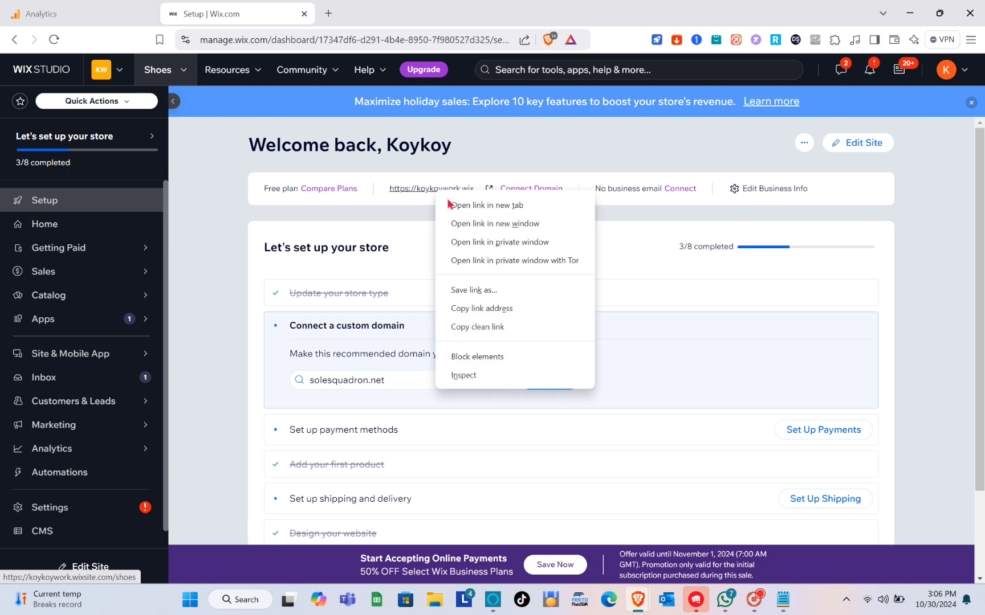
{"action": "left_click", "coordinate": [478, 327]}
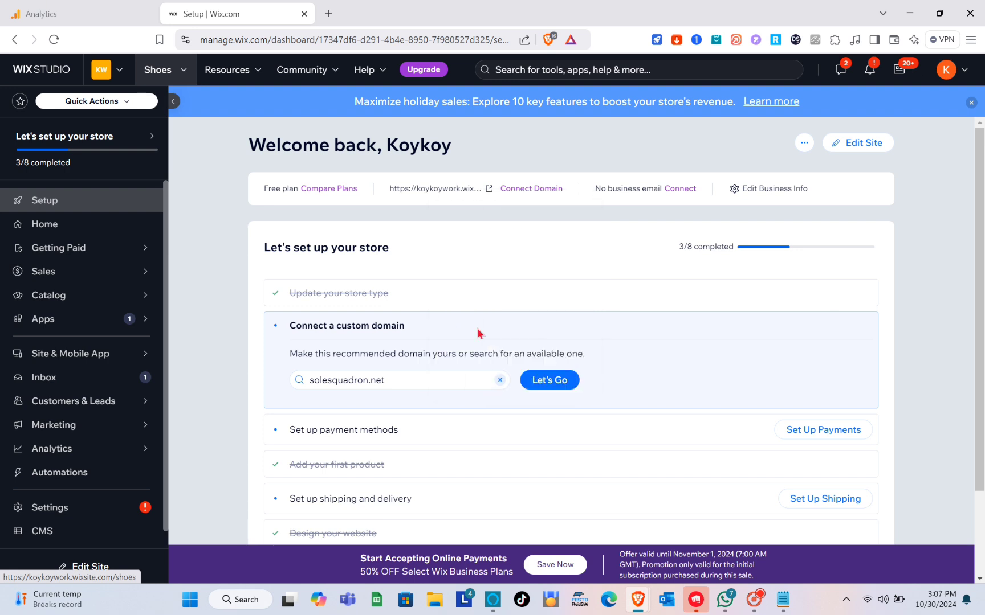
{"action": "left_click", "coordinate": [148, 6]}
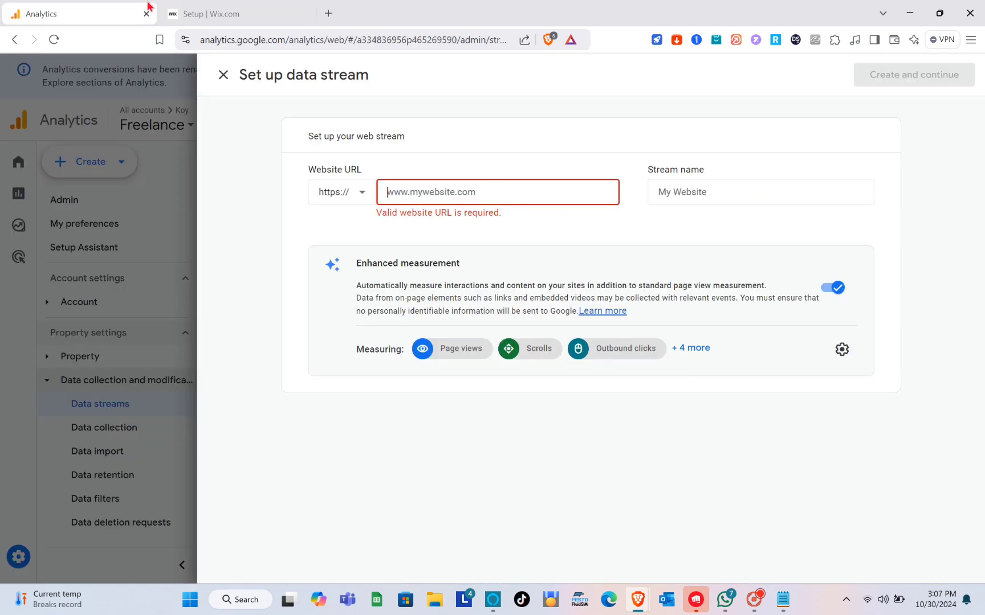
{"action": "left_click", "coordinate": [429, 192]}
{"action": "key", "text": "ctrl+v"}
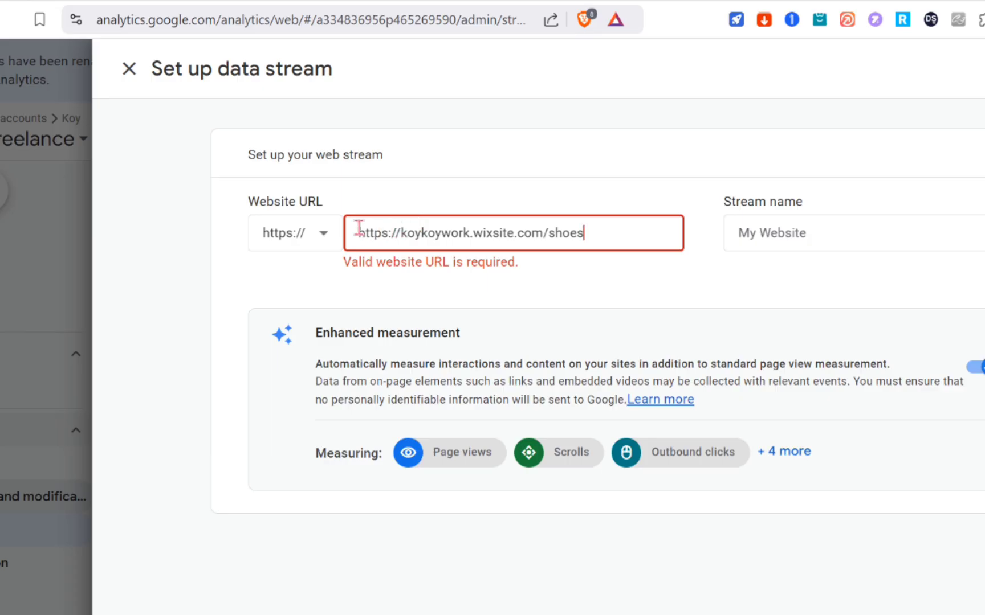
{"action": "left_click", "coordinate": [329, 246]}
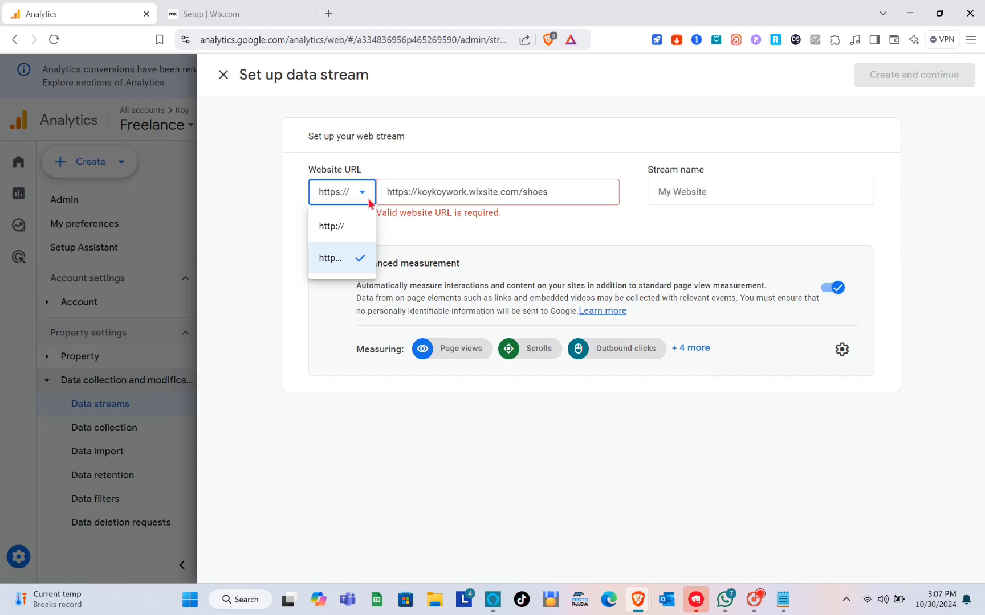
{"action": "left_click", "coordinate": [369, 202]}
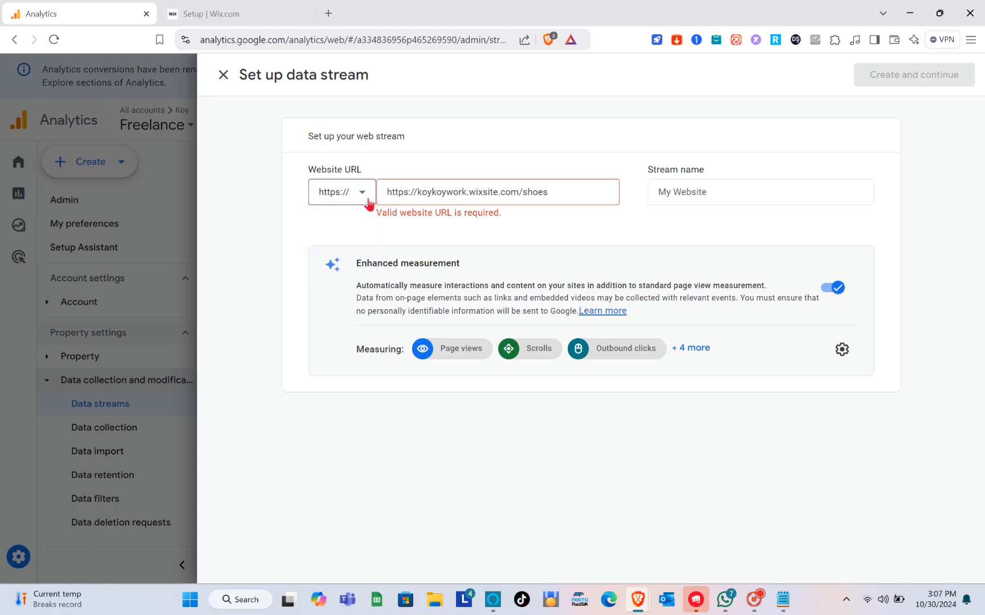
{"action": "left_click", "coordinate": [215, 8]}
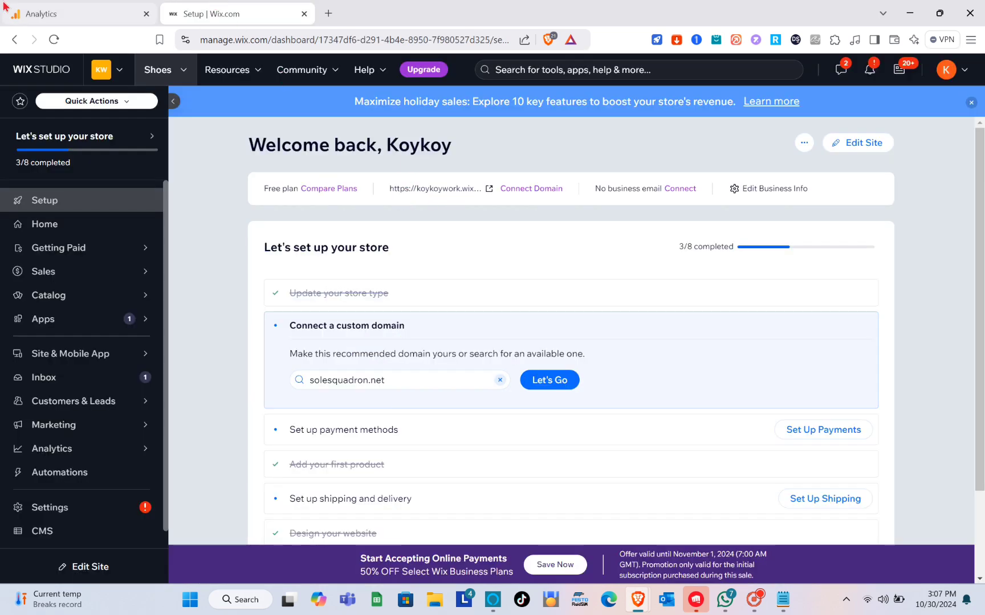
{"action": "left_click", "coordinate": [31, 9]}
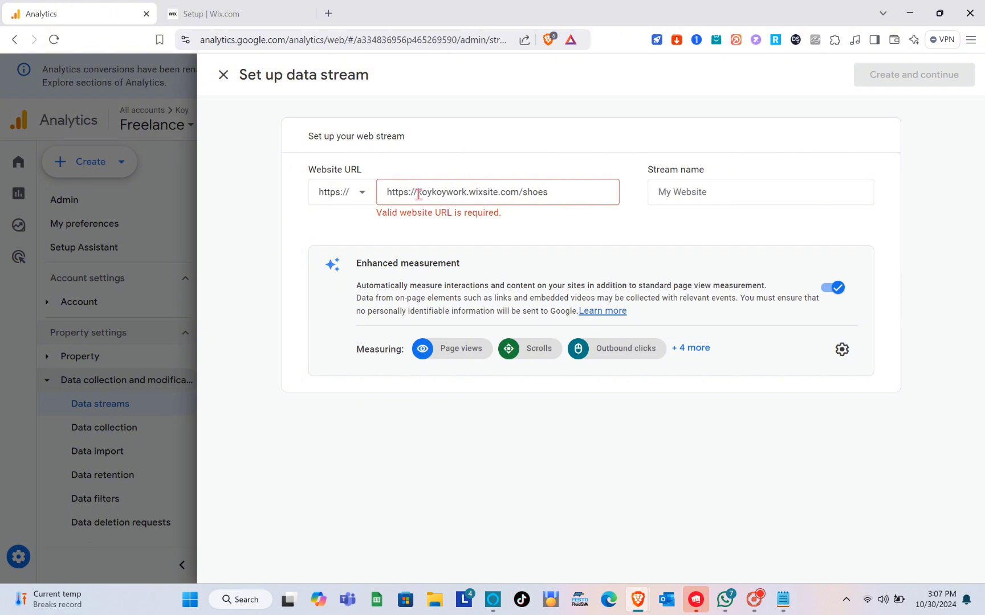
{"action": "left_click_drag", "start_coordinate": [419, 194], "coordinate": [364, 193]}
{"action": "key", "text": "BackSpace"}
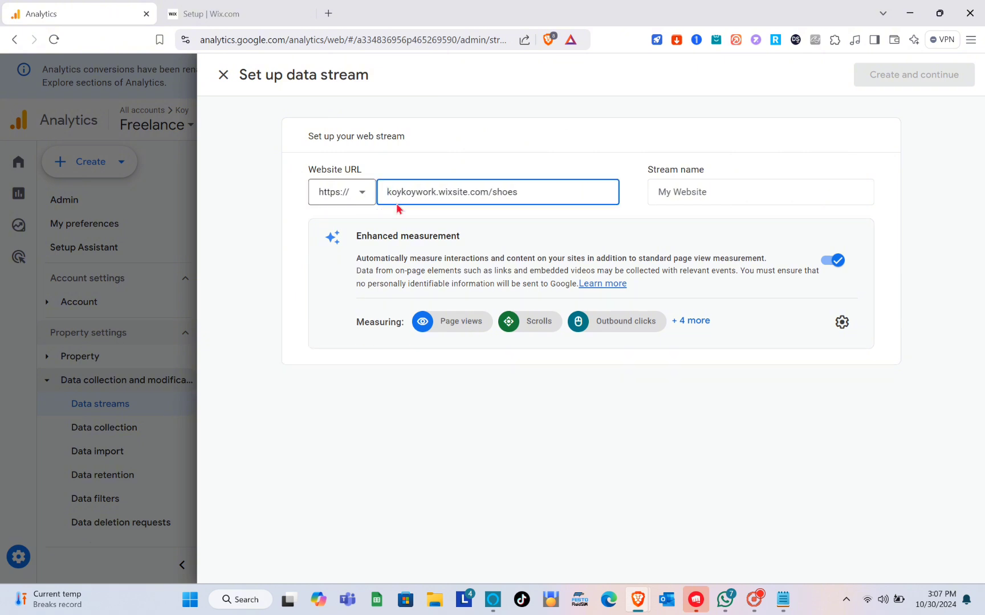
{"action": "left_click", "coordinate": [711, 194]}
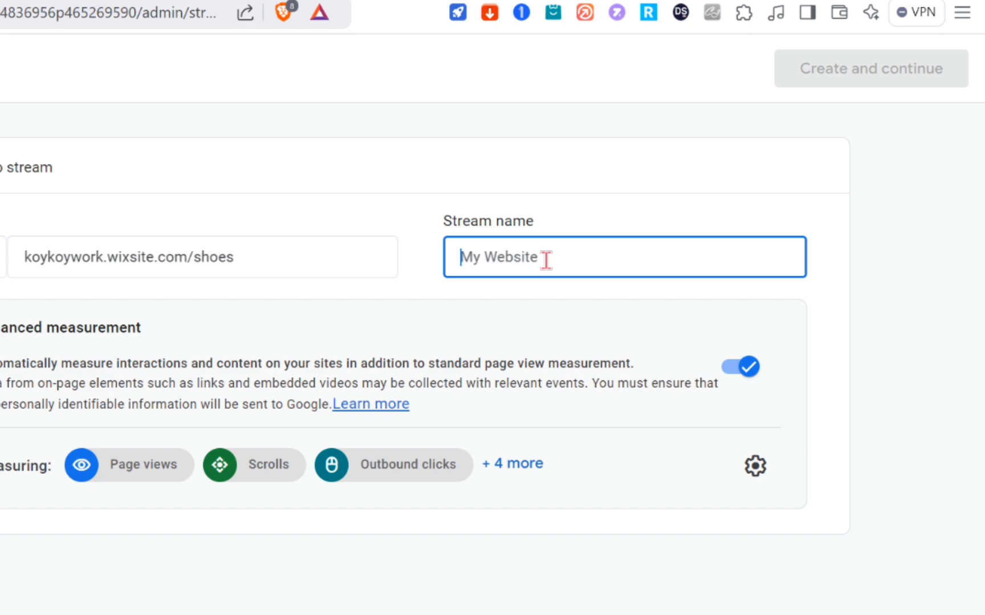
{"action": "type", "text": "Koy"}
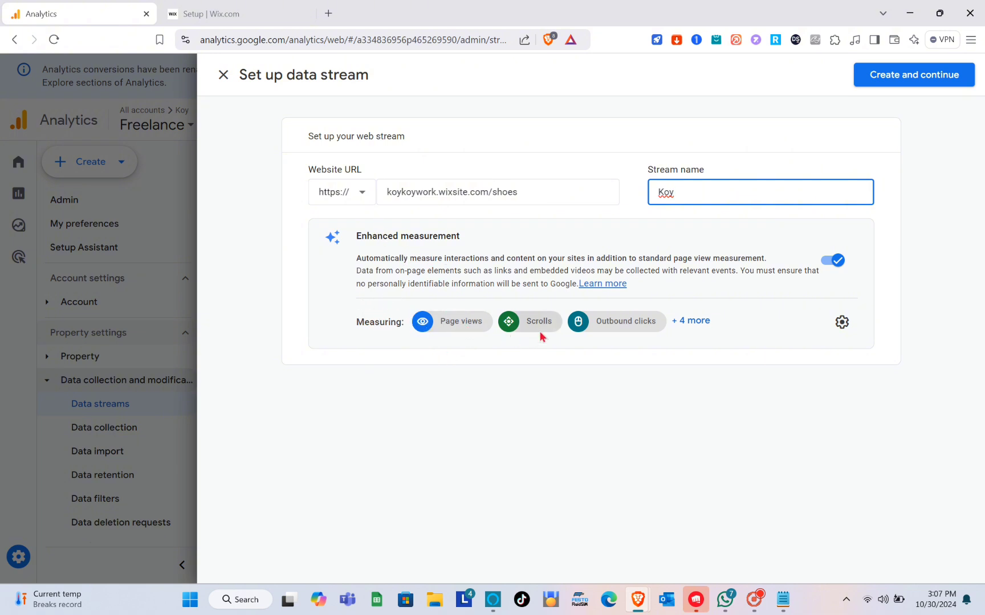
- Review the enhanced measurement events, toggle Scrolls off and back on, and save the measurement settings
{"action": "left_click", "coordinate": [690, 321]}
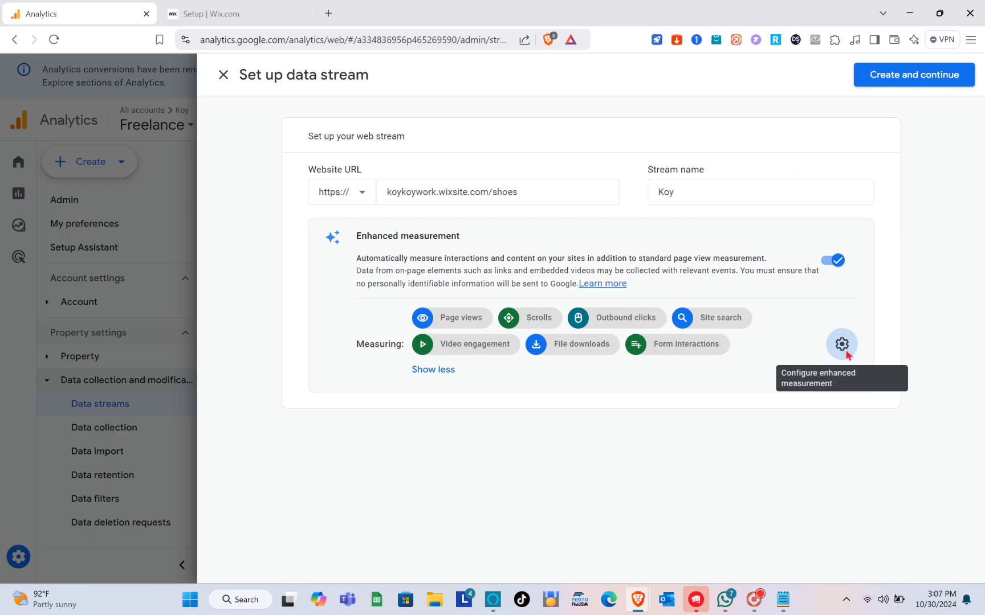
{"action": "left_click", "coordinate": [842, 344]}
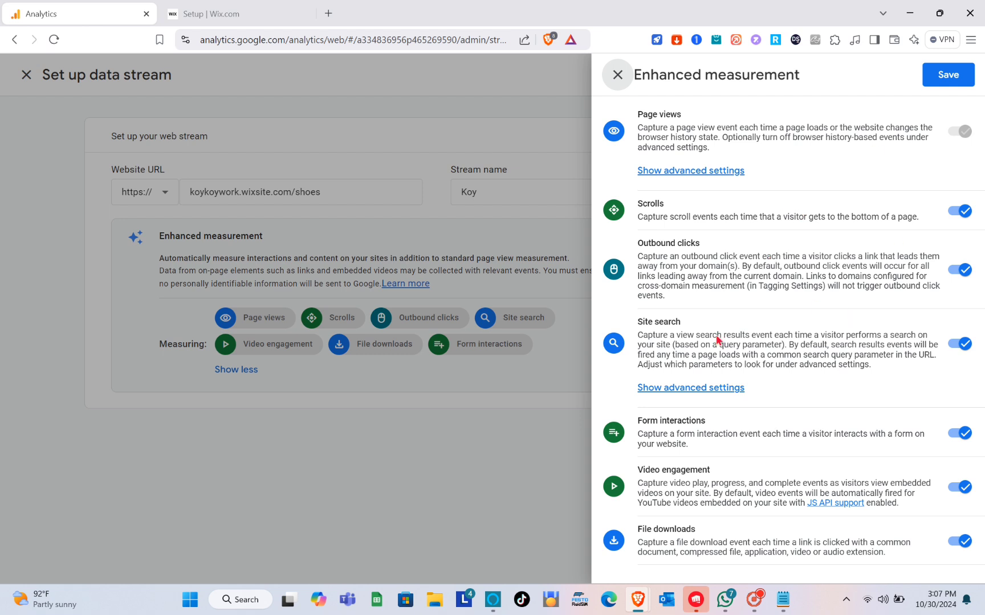
{"action": "left_click", "coordinate": [958, 220]}
{"action": "left_click", "coordinate": [956, 215]}
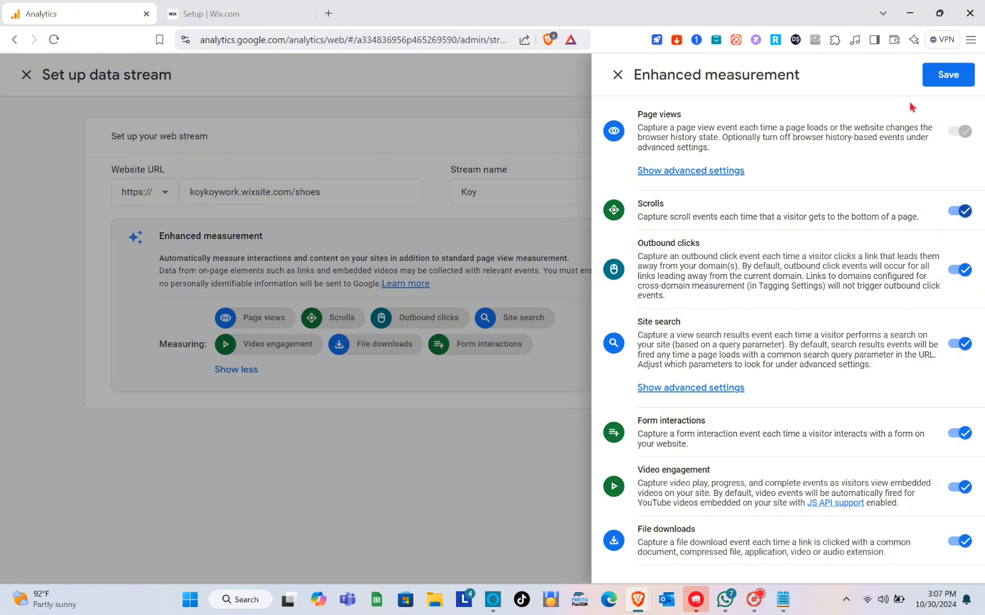
{"action": "left_click", "coordinate": [947, 76]}
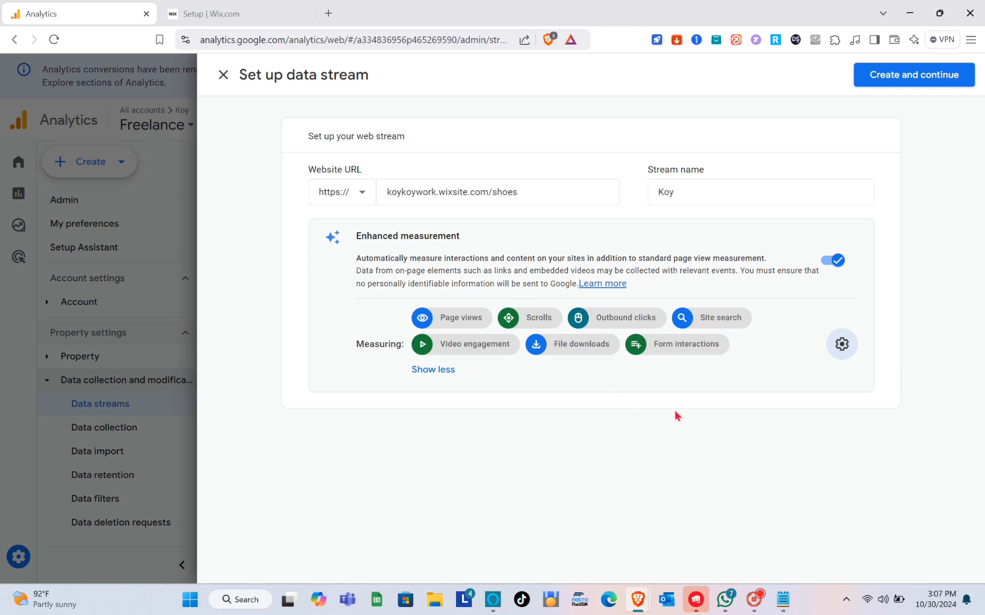
- Create the web stream and choose Install manually as the Google tag setup method
{"action": "left_click", "coordinate": [930, 85]}
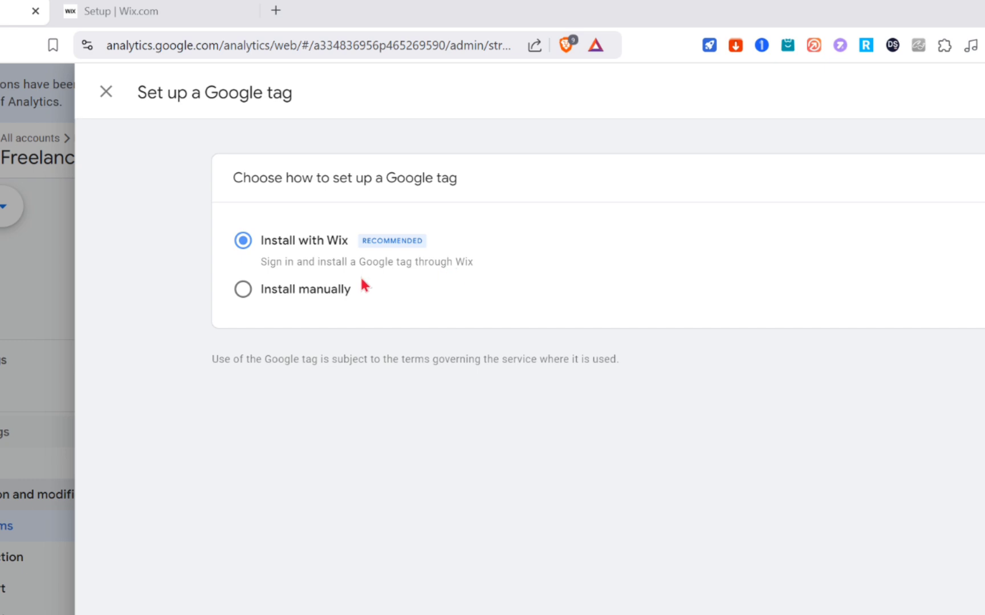
{"action": "left_click", "coordinate": [302, 226]}
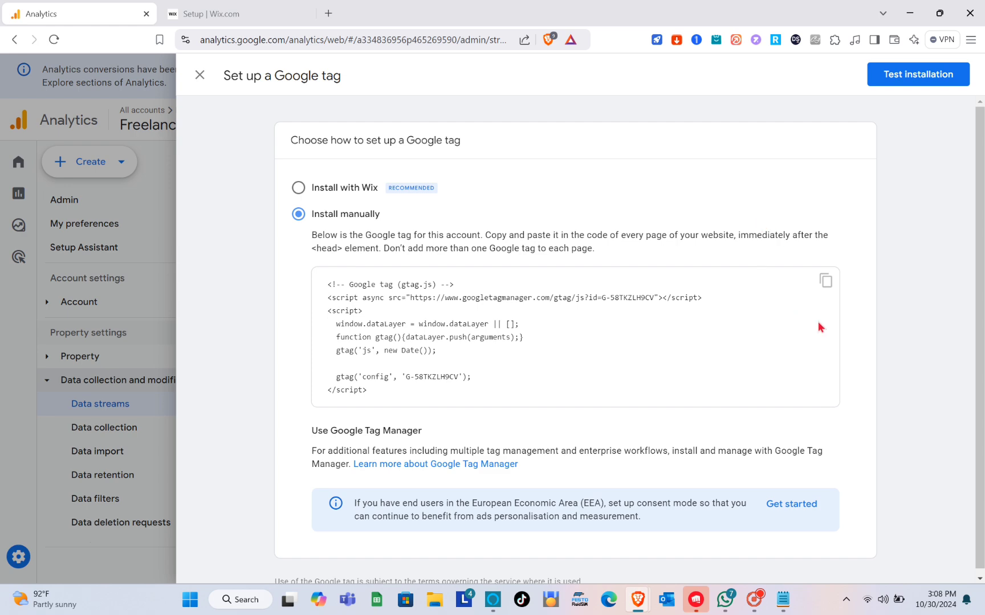
- Copy the manual Google tag code and open the Shoes site for editing from its Wix dashboard
{"action": "left_click", "coordinate": [821, 287]}
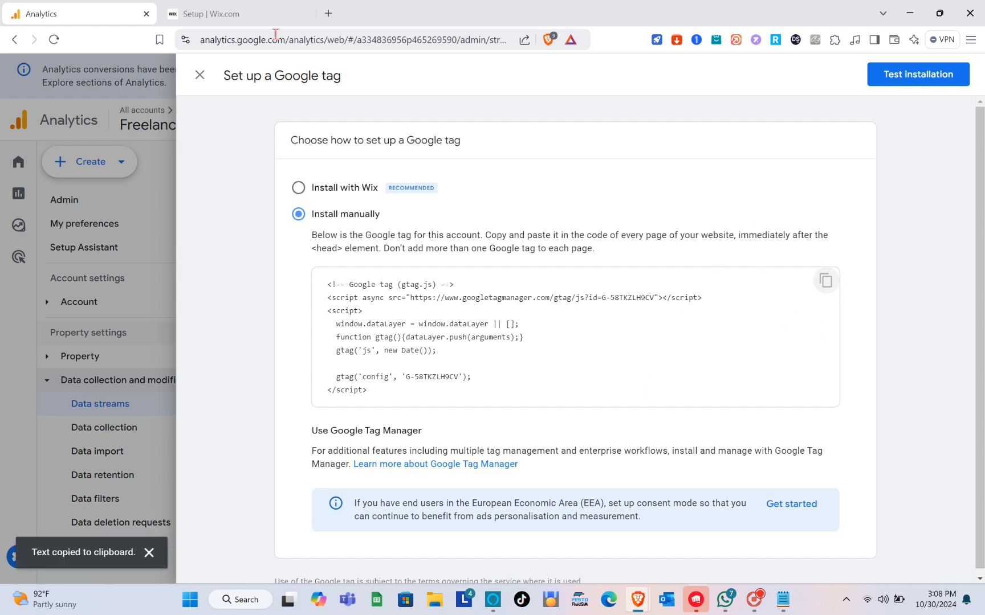
{"action": "left_click", "coordinate": [245, 14]}
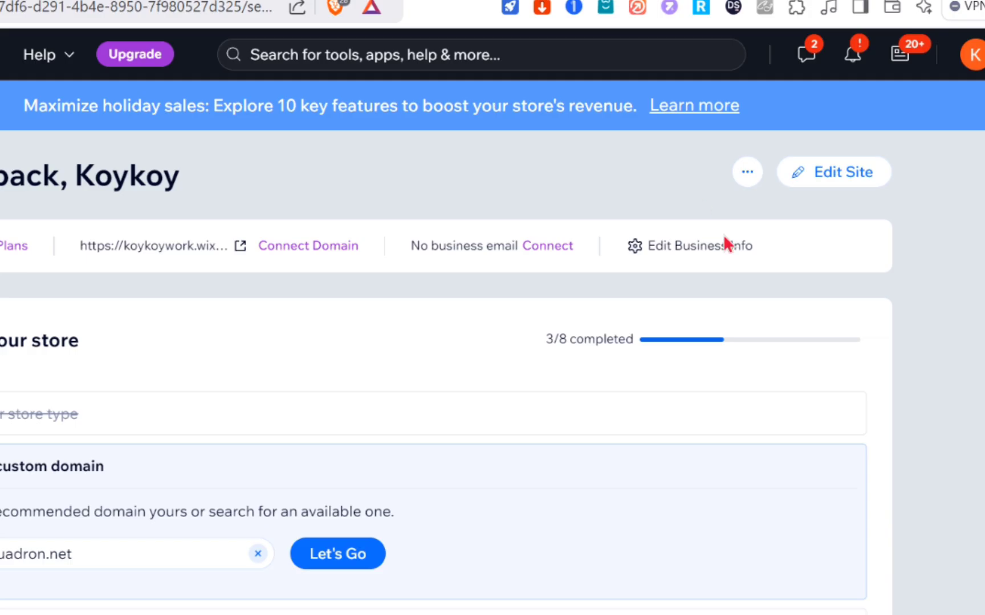
{"action": "left_click", "coordinate": [852, 183]}
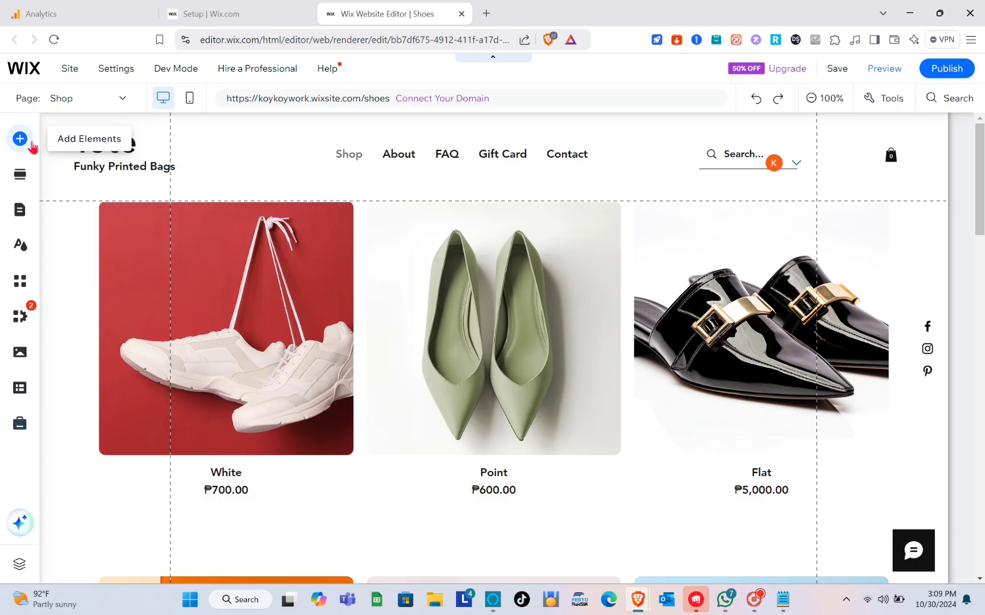
- Add a Custom element from the Embed Code elements to the Shop page and move it slightly lower over the product images
{"action": "left_click", "coordinate": [42, 228]}
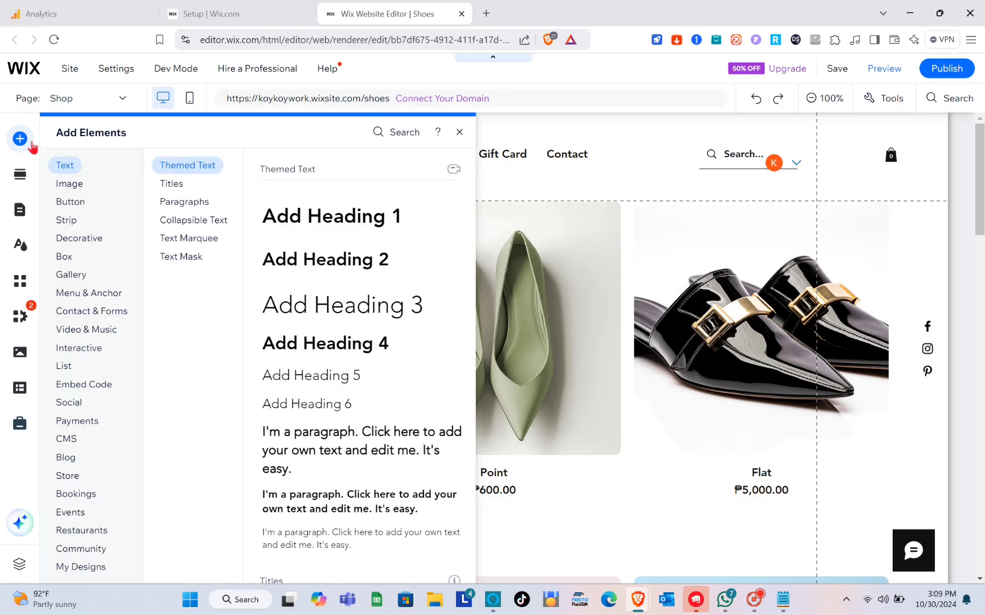
{"action": "left_click", "coordinate": [88, 383]}
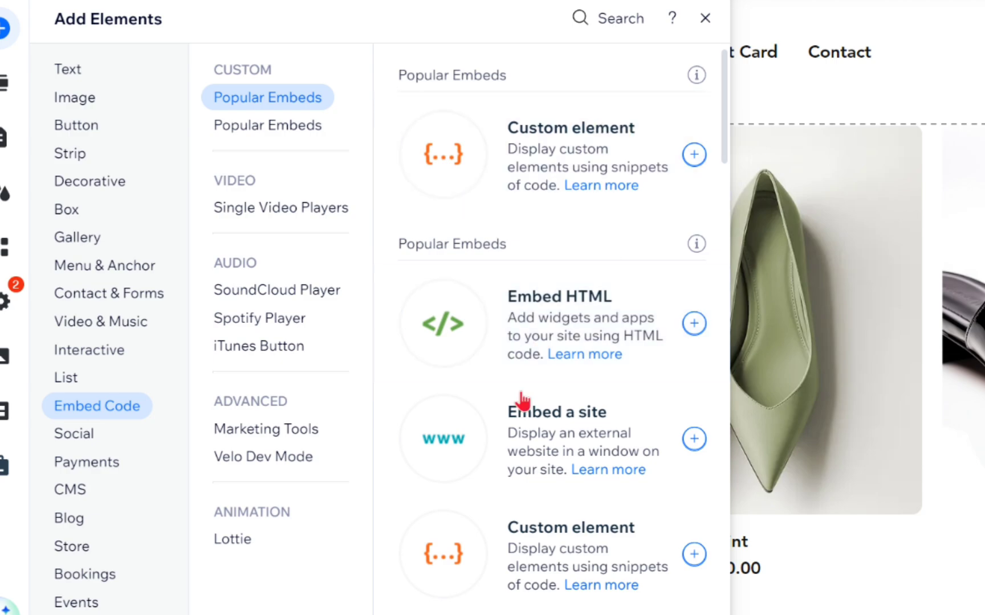
{"action": "scroll", "coordinate": [361, 385], "scroll_direction": "down", "scroll_amount": 2}
{"action": "scroll", "coordinate": [522, 401], "scroll_direction": "up", "scroll_amount": 2}
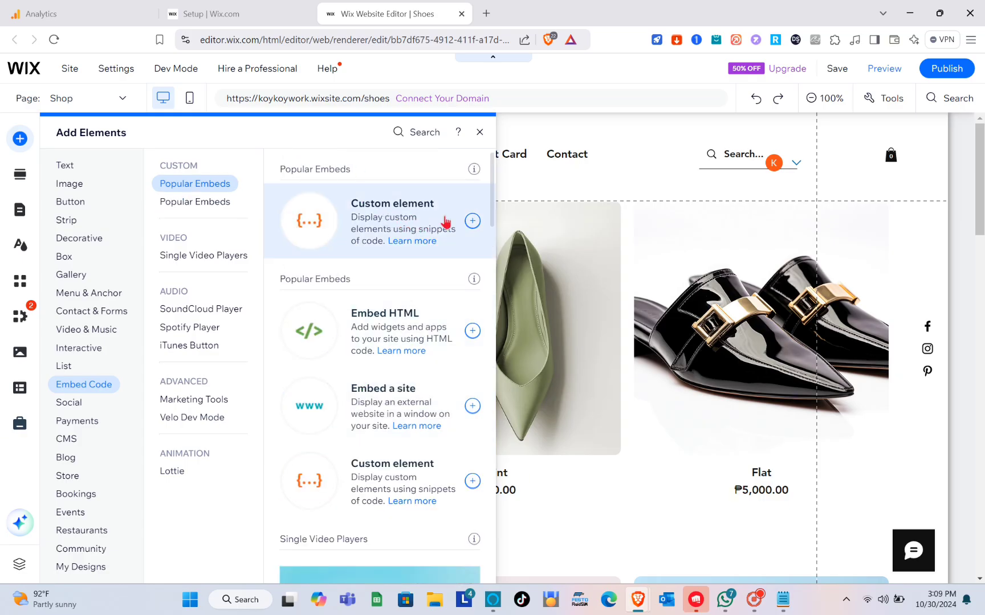
{"action": "left_click", "coordinate": [472, 221]}
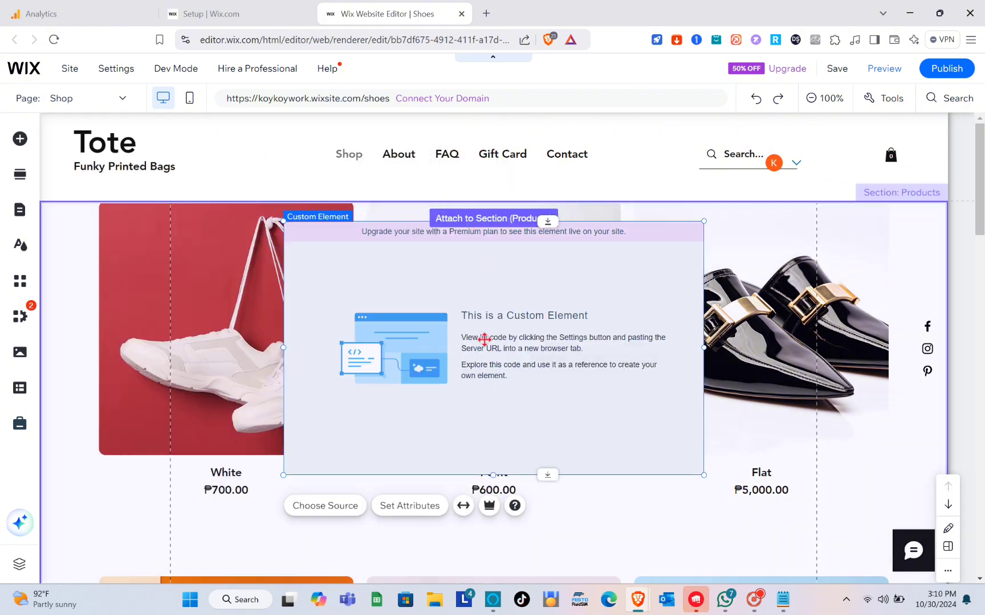
{"action": "left_click_drag", "start_coordinate": [484, 338], "coordinate": [488, 382]}
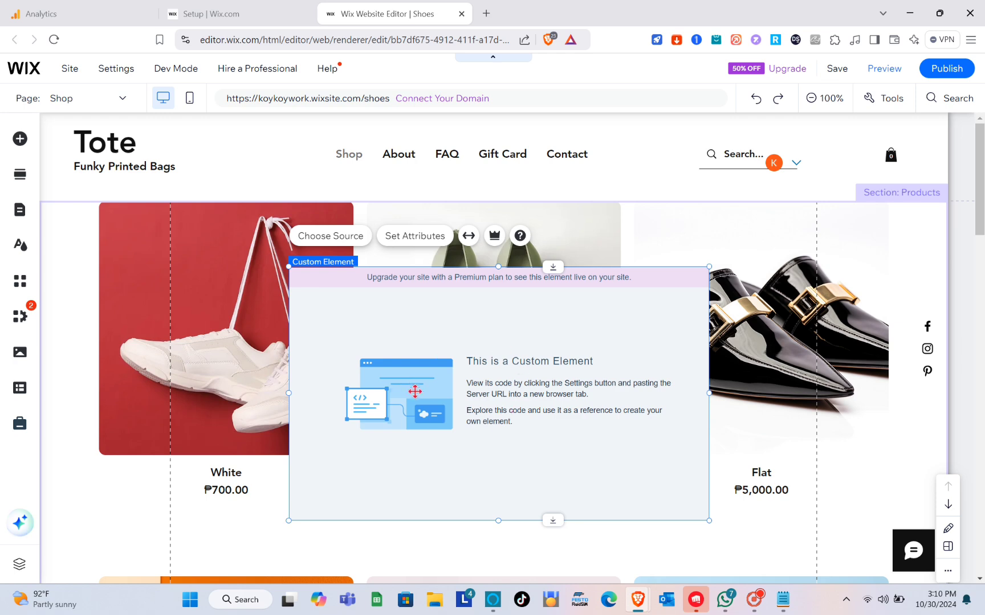
{"action": "left_click", "coordinate": [447, 341]}
{"action": "left_click", "coordinate": [457, 432]}
{"action": "left_click", "coordinate": [369, 281]}
{"action": "left_click", "coordinate": [433, 301]}
{"action": "left_click", "coordinate": [434, 301]}
{"action": "scroll", "coordinate": [433, 301], "scroll_direction": "up", "scroll_amount": 5}
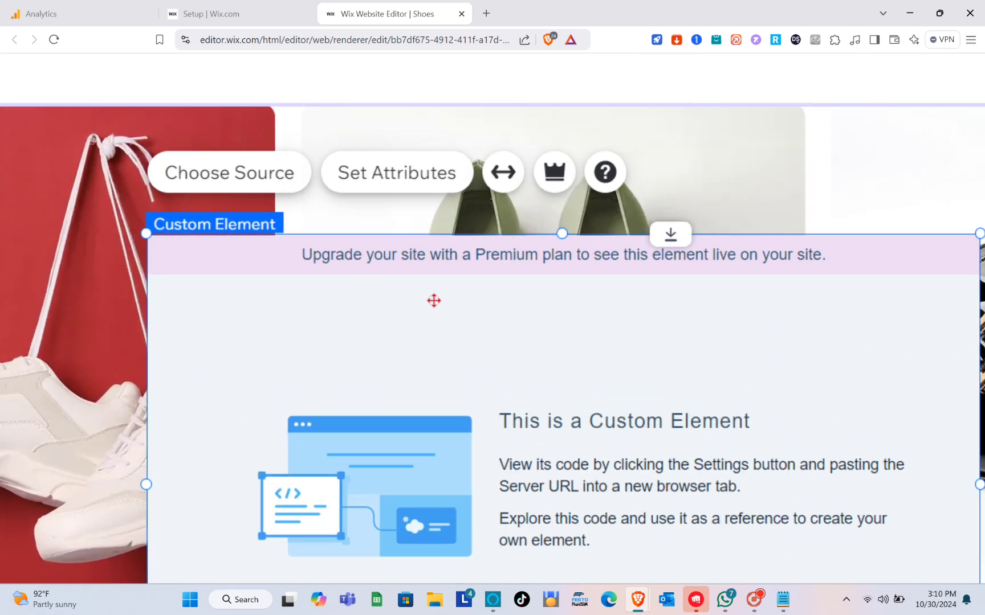
{"action": "scroll", "coordinate": [434, 301], "scroll_direction": "up", "scroll_amount": 1}
{"action": "scroll", "coordinate": [434, 301], "scroll_direction": "right", "scroll_amount": 1}
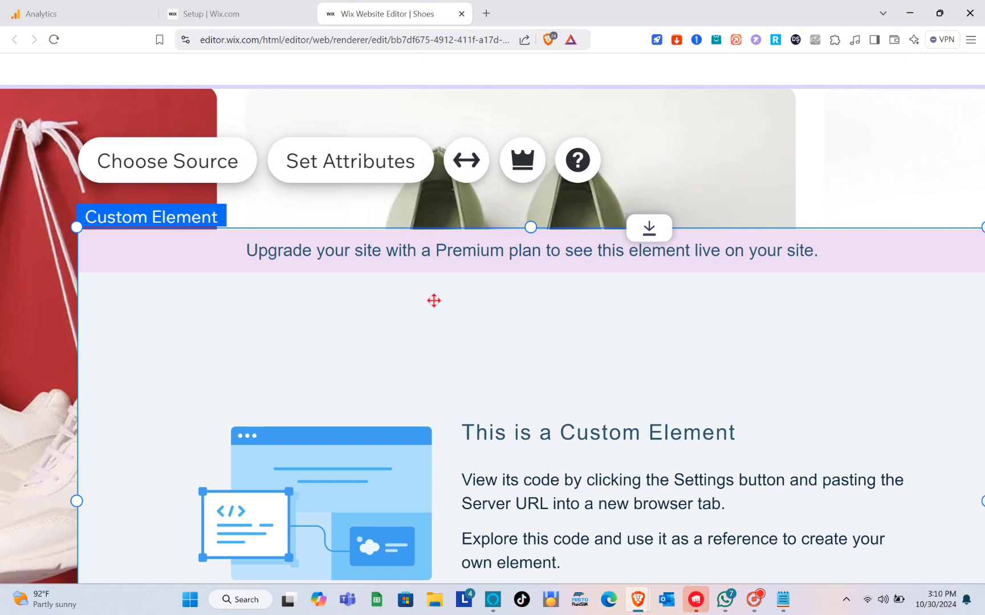
{"action": "scroll", "coordinate": [433, 301], "scroll_direction": "down", "scroll_amount": 1}
{"action": "scroll", "coordinate": [433, 301], "scroll_direction": "down", "scroll_amount": 5}
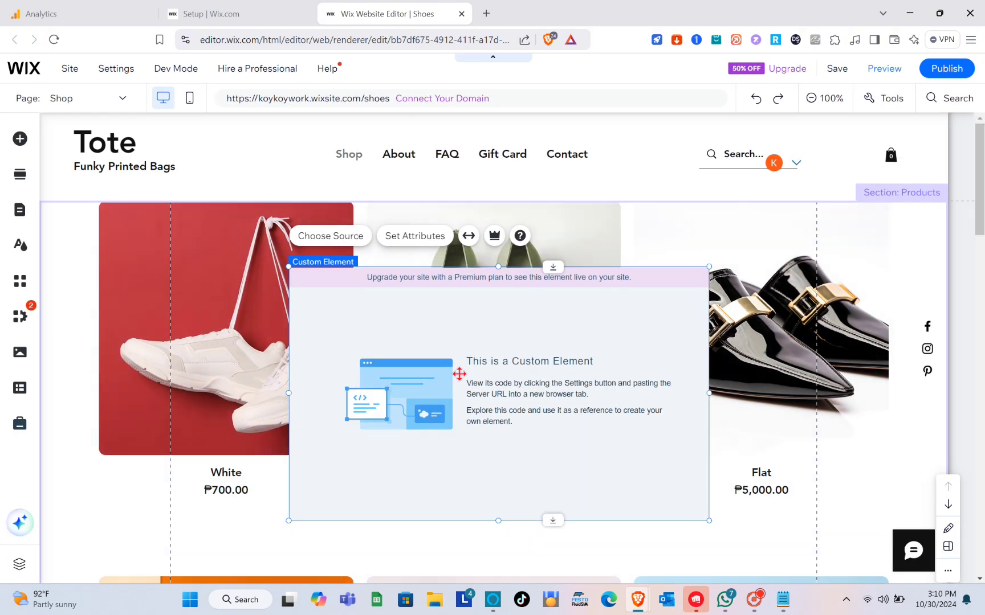
- Shift the custom element slightly left on the Shop page, and switch the editor to the Product Page
{"action": "left_click_drag", "start_coordinate": [459, 374], "coordinate": [429, 381]}
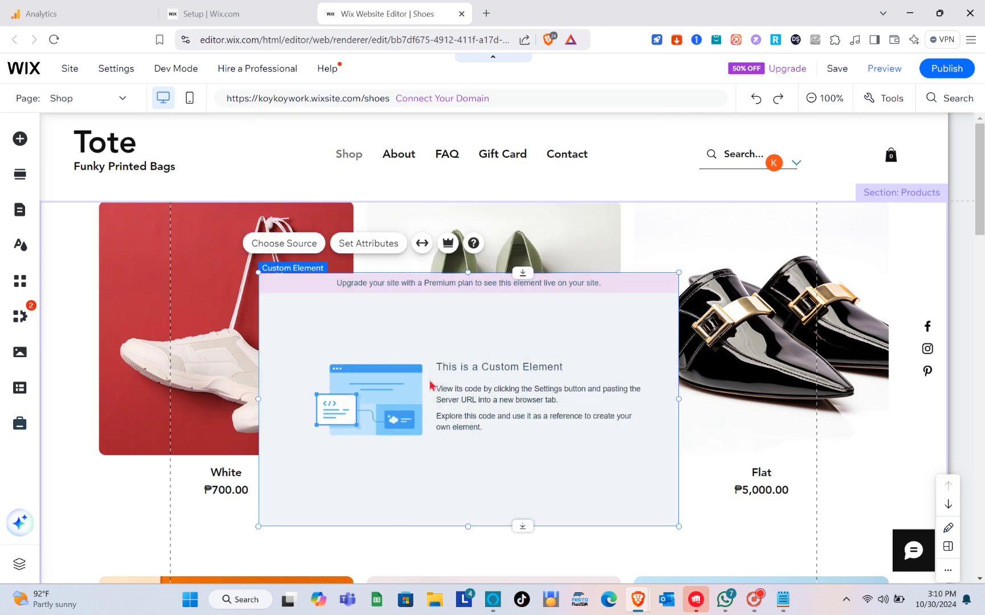
{"action": "left_click", "coordinate": [508, 369]}
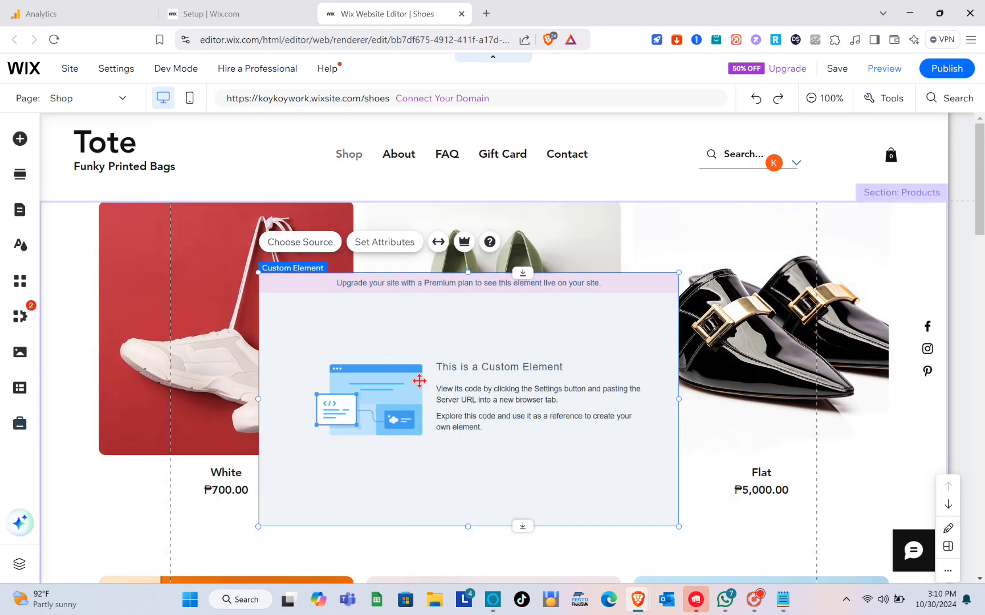
{"action": "left_click", "coordinate": [124, 103]}
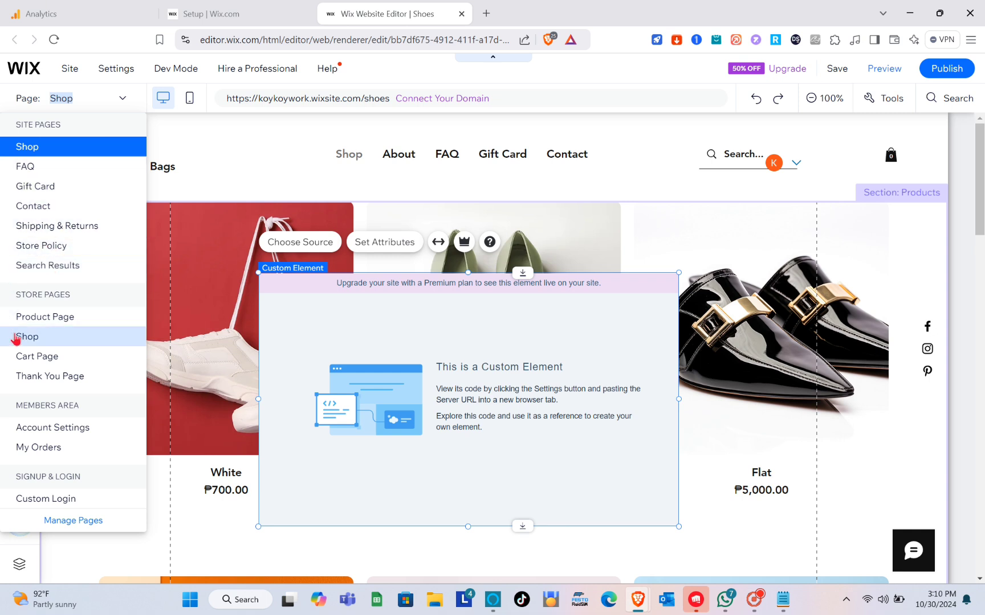
{"action": "left_click", "coordinate": [42, 322]}
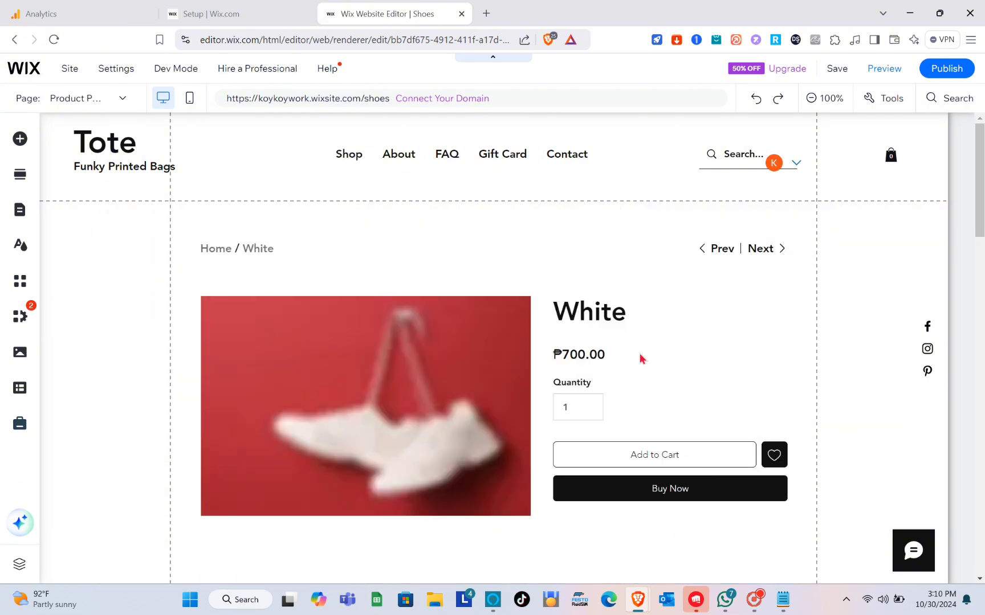
{"action": "scroll", "coordinate": [423, 394], "scroll_direction": "down", "scroll_amount": 2}
{"action": "scroll", "coordinate": [423, 395], "scroll_direction": "up", "scroll_amount": 2}
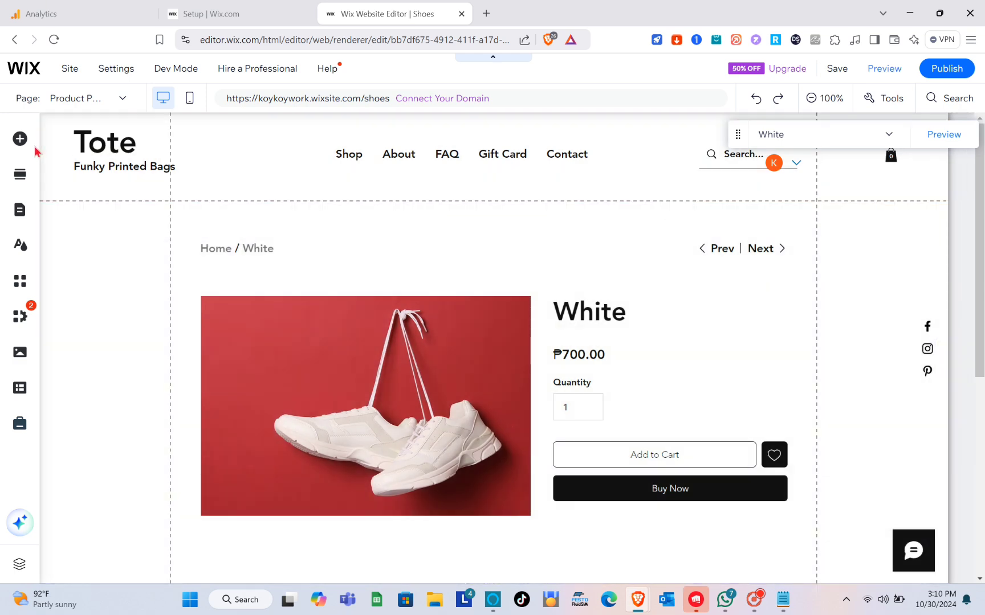
- Add a Custom element to the Product Page, place it just below the header, and shrink it over the product image
{"action": "left_click", "coordinate": [21, 143]}
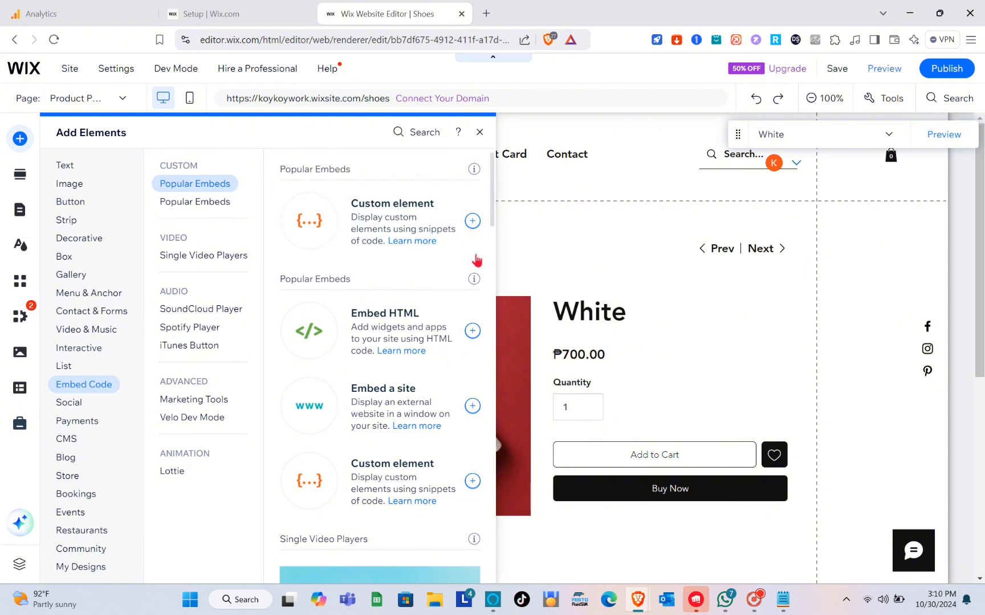
{"action": "left_click", "coordinate": [473, 222]}
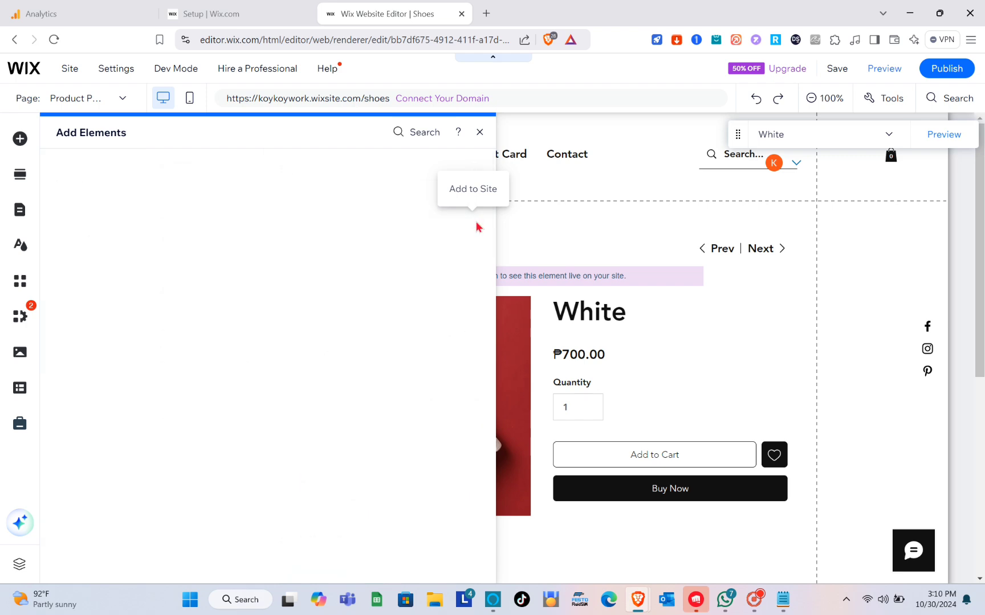
{"action": "left_click_drag", "start_coordinate": [501, 399], "coordinate": [541, 336]}
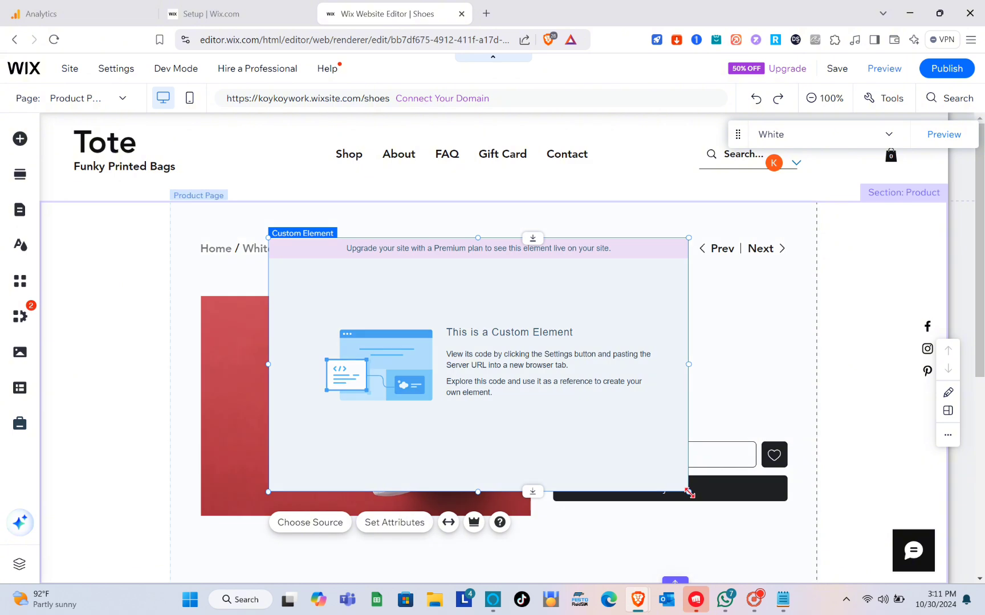
{"action": "left_click_drag", "start_coordinate": [689, 493], "coordinate": [517, 384]}
- Open the custom element's source settings, select the Server URL text, and close the settings without updating it
{"action": "double_click", "coordinate": [445, 327]}
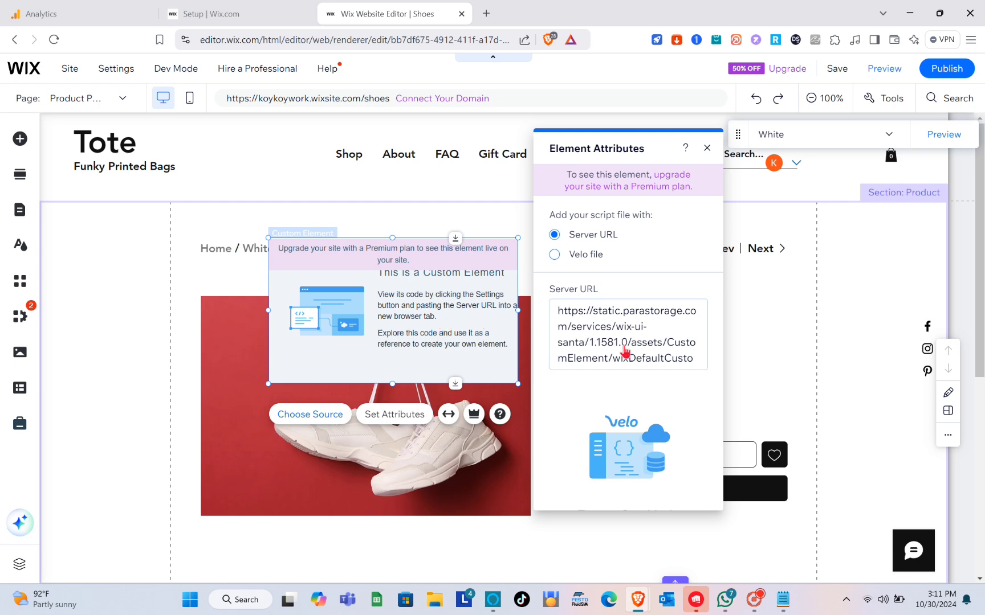
{"action": "scroll", "coordinate": [511, 341], "scroll_direction": "up", "scroll_amount": 2}
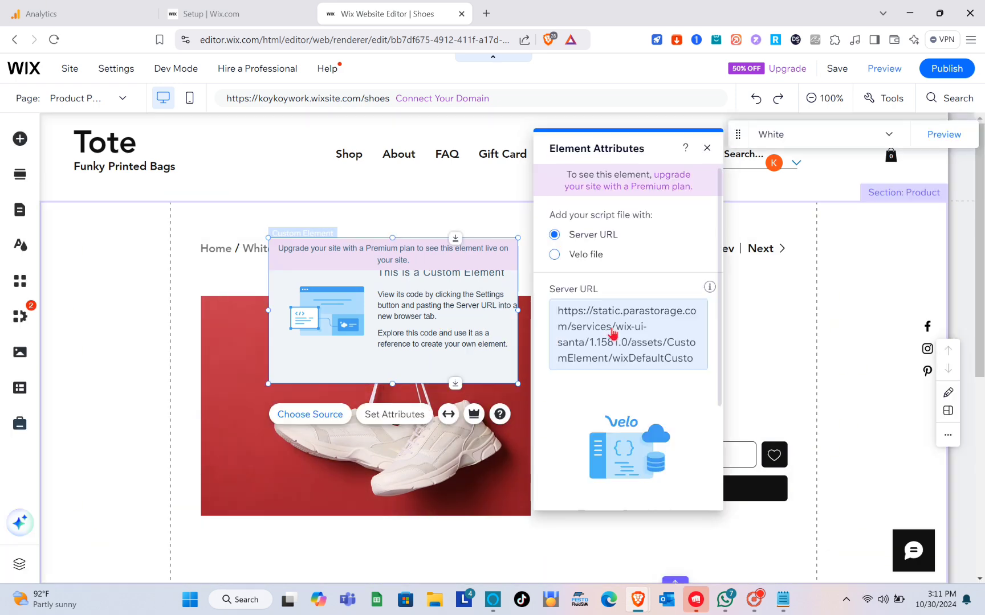
{"action": "triple_click", "coordinate": [612, 328]}
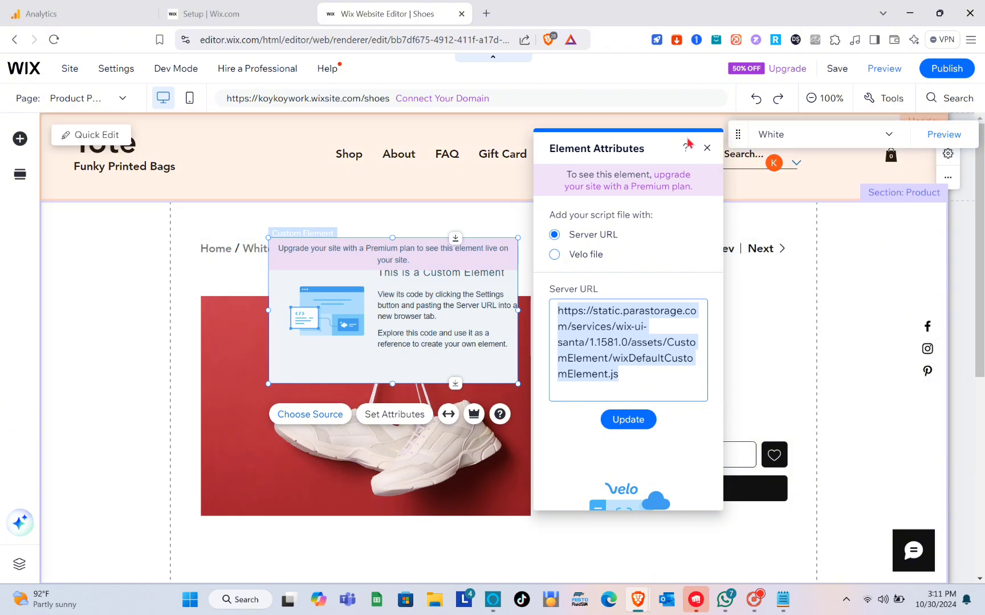
{"action": "left_click", "coordinate": [708, 148]}
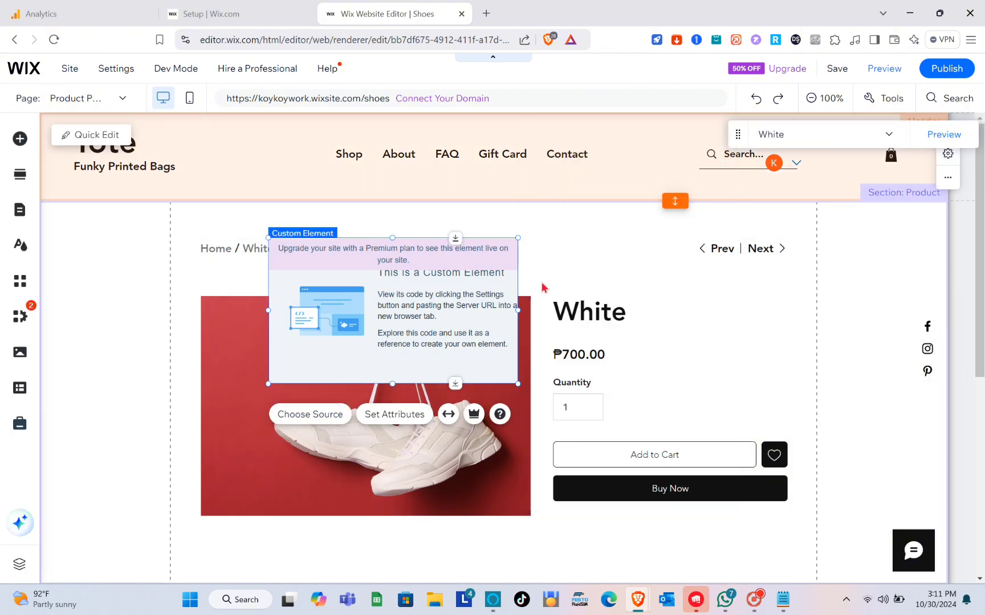
{"action": "left_click", "coordinate": [414, 354]}
{"action": "left_click", "coordinate": [449, 334]}
{"action": "left_click", "coordinate": [485, 333]}
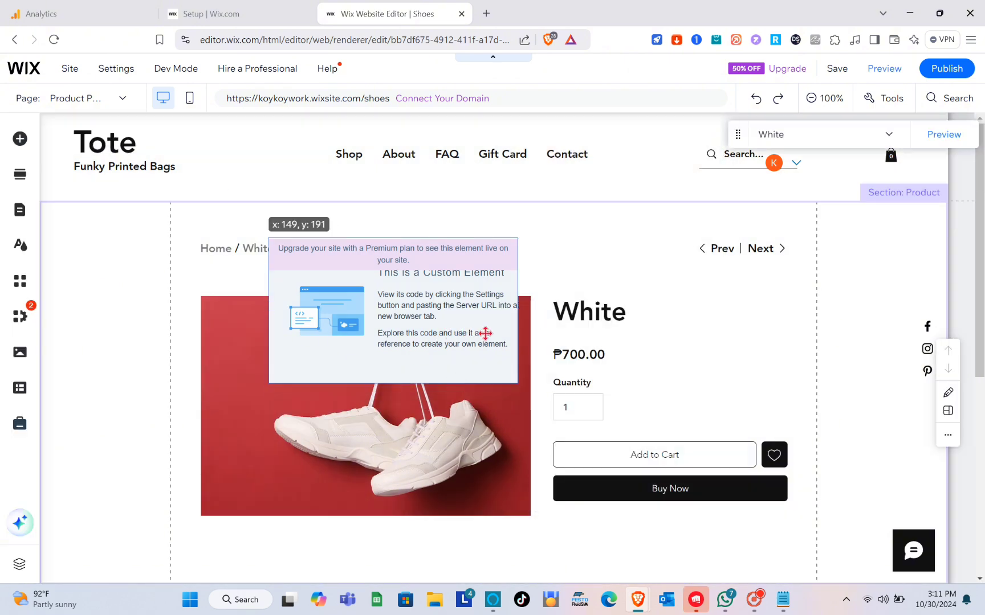
{"action": "left_click_drag", "start_coordinate": [485, 333], "coordinate": [286, 32]}
- Return to Google Analytics, choose Install with Wix as the Google tag setup method, and continue to the installation instructions
{"action": "left_click", "coordinate": [265, 7]}
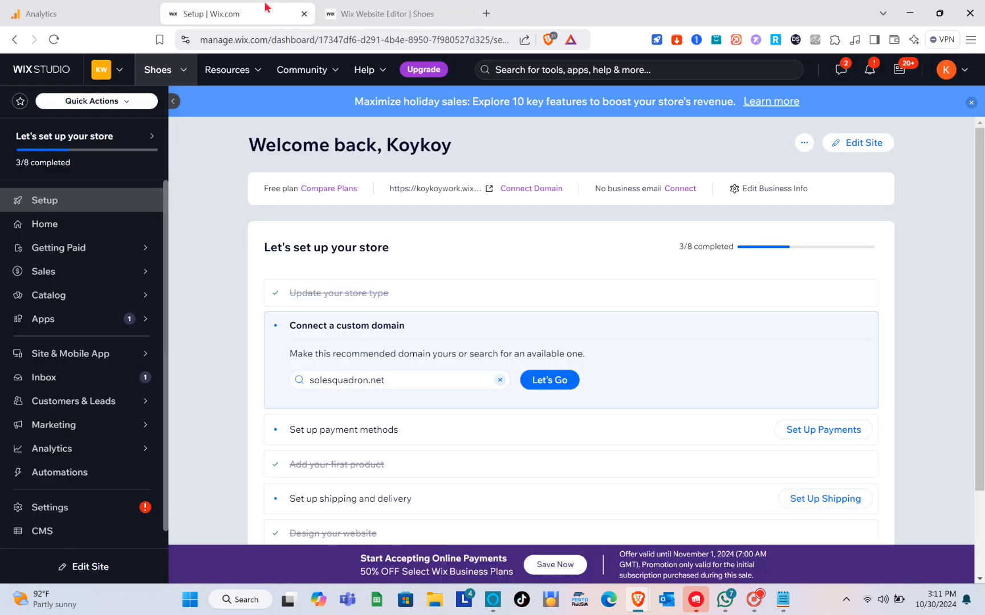
{"action": "left_click", "coordinate": [96, 6]}
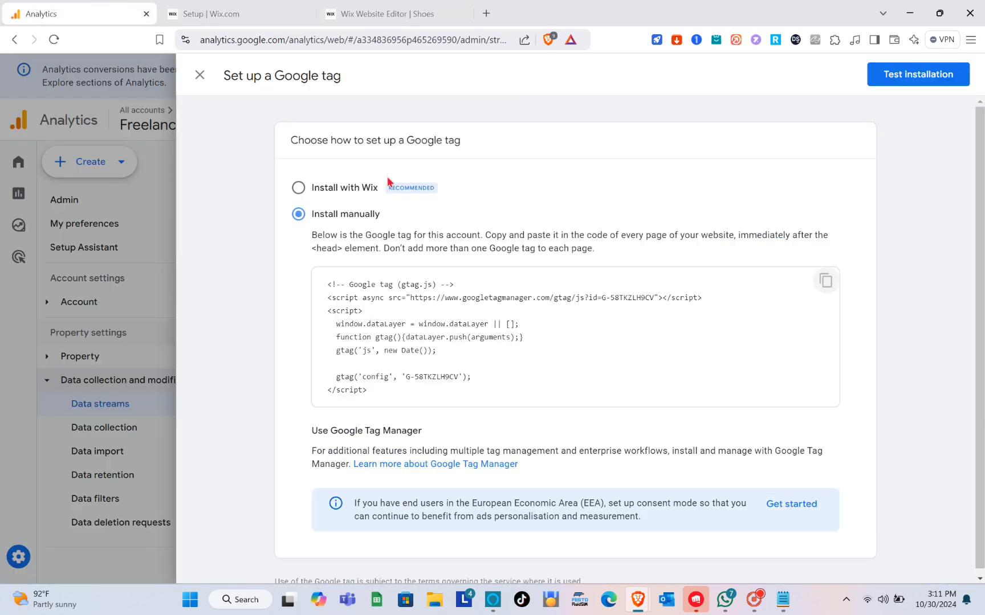
{"action": "left_click", "coordinate": [297, 192]}
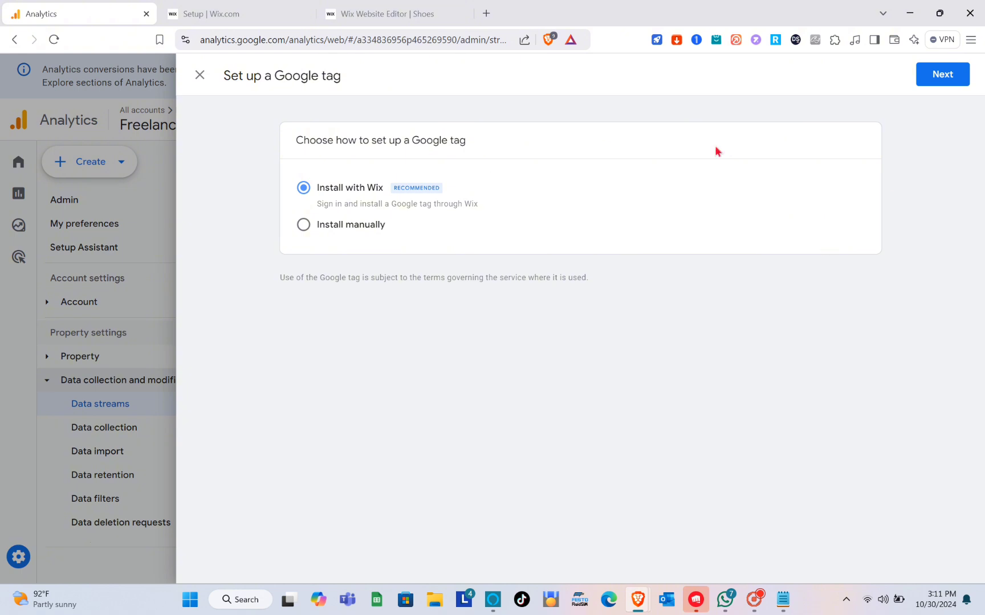
{"action": "left_click", "coordinate": [937, 85]}
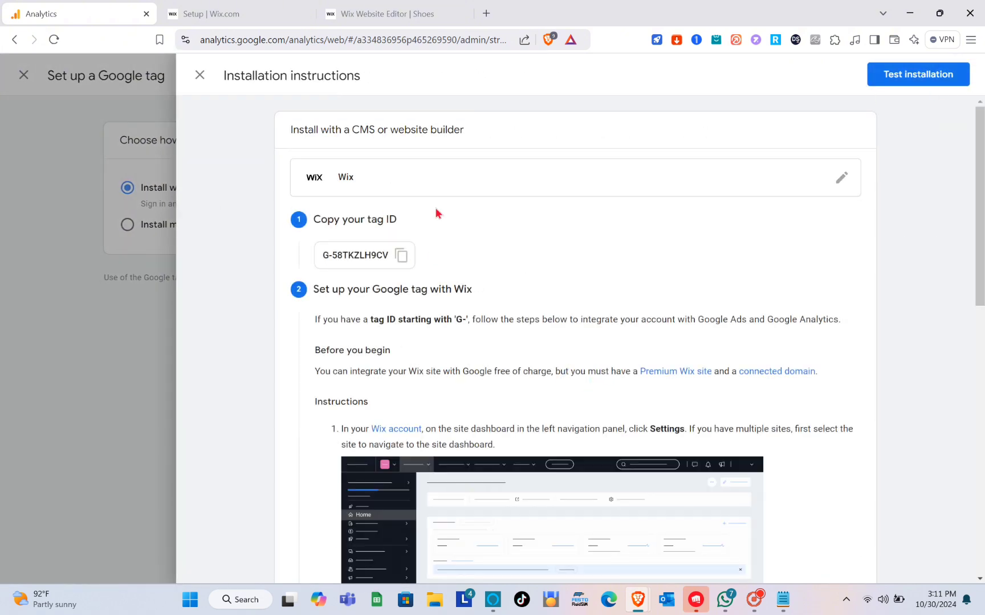
- Skim the Wix installation instructions and copy the Google tag ID
{"action": "scroll", "coordinate": [392, 228], "scroll_direction": "down", "scroll_amount": 1}
{"action": "scroll", "coordinate": [399, 197], "scroll_direction": "up", "scroll_amount": 1}
{"action": "scroll", "coordinate": [390, 311], "scroll_direction": "down", "scroll_amount": 10}
{"action": "scroll", "coordinate": [390, 310], "scroll_direction": "up", "scroll_amount": 10}
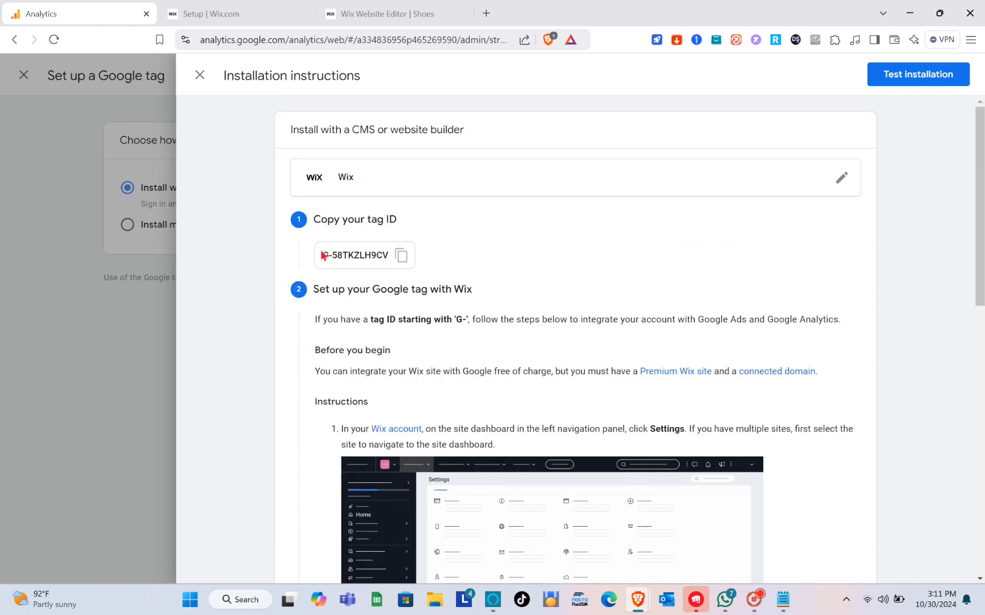
{"action": "left_click", "coordinate": [401, 255]}
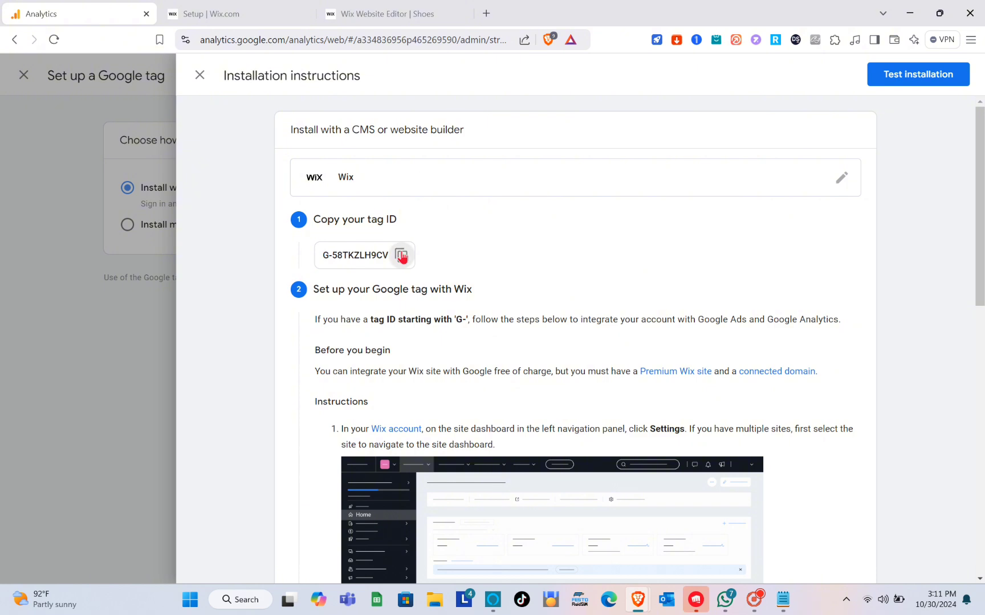
- Read through the Wix installation instructions, from setting up the Google tag to adding the Google Analytics ID
{"action": "scroll", "coordinate": [389, 319], "scroll_direction": "down", "scroll_amount": 1}
{"action": "scroll", "coordinate": [389, 322], "scroll_direction": "down", "scroll_amount": 1}
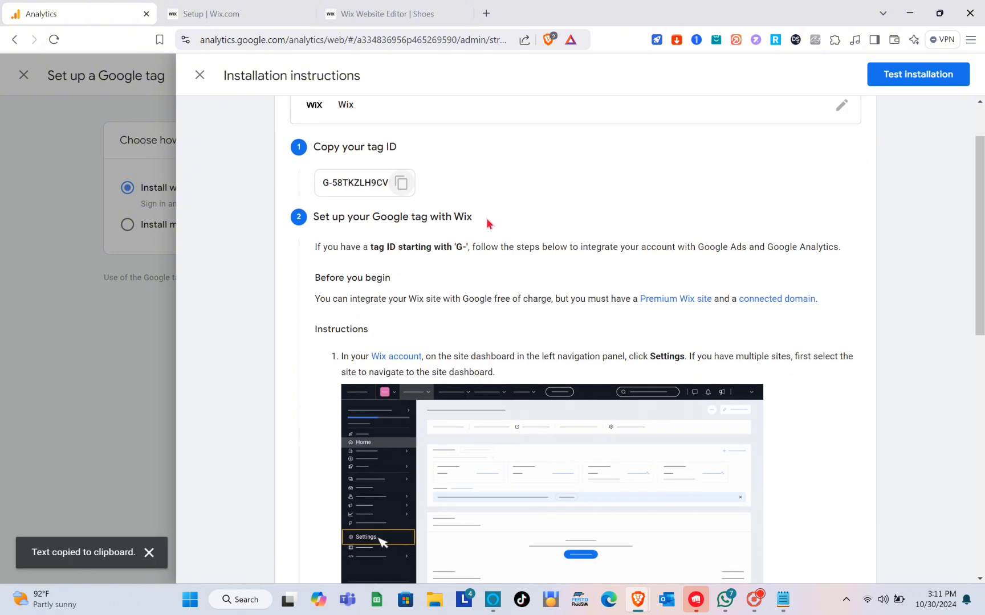
{"action": "scroll", "coordinate": [336, 257], "scroll_direction": "down", "scroll_amount": 1}
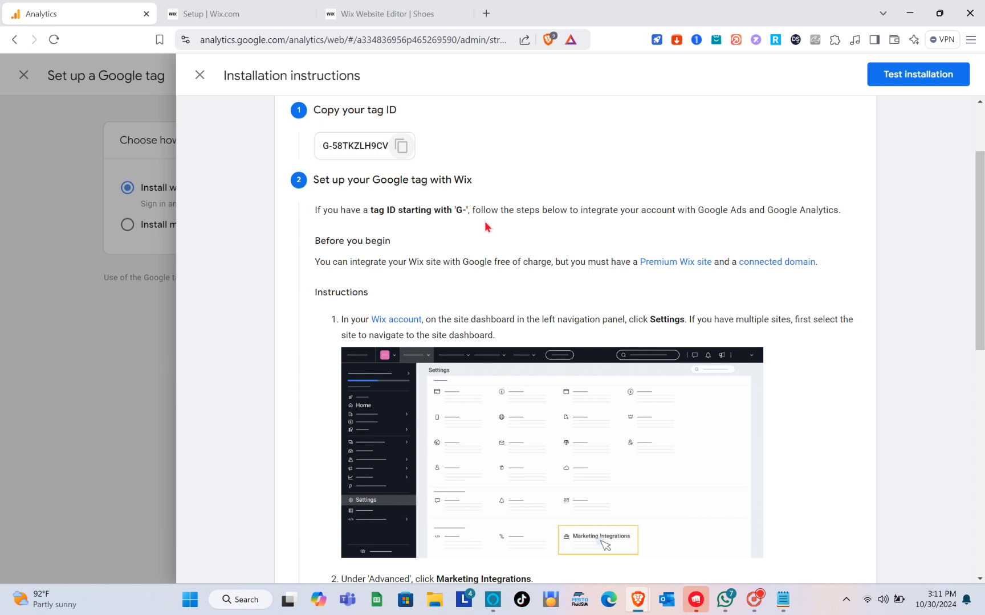
{"action": "scroll", "coordinate": [489, 216], "scroll_direction": "down", "scroll_amount": 1}
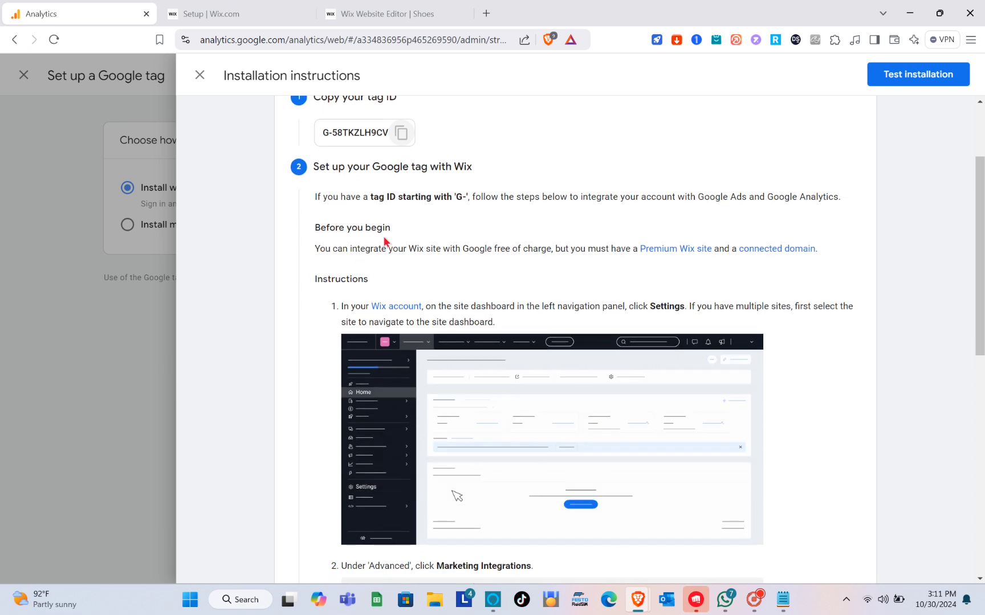
{"action": "scroll", "coordinate": [372, 288], "scroll_direction": "down", "scroll_amount": 3}
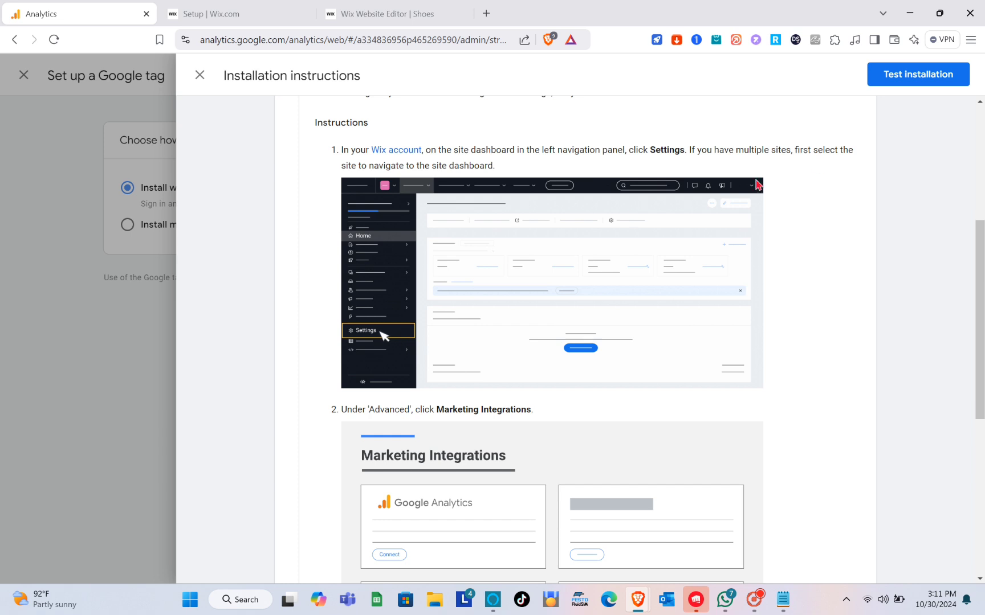
{"action": "scroll", "coordinate": [395, 216], "scroll_direction": "down", "scroll_amount": 2}
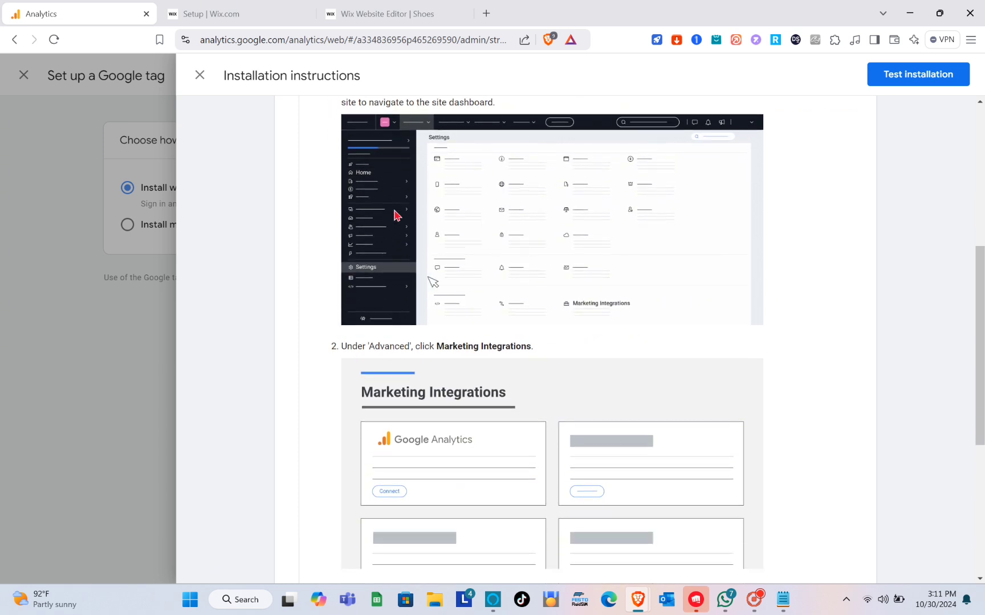
{"action": "scroll", "coordinate": [409, 321], "scroll_direction": "down", "scroll_amount": 2}
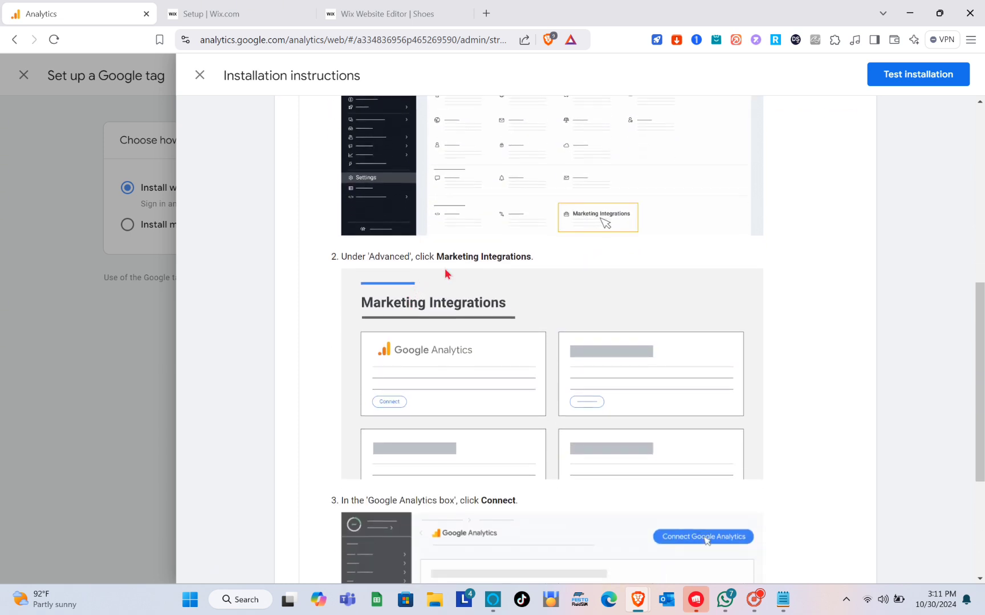
{"action": "scroll", "coordinate": [444, 271], "scroll_direction": "down", "scroll_amount": 2}
{"action": "scroll", "coordinate": [445, 274], "scroll_direction": "down", "scroll_amount": 3}
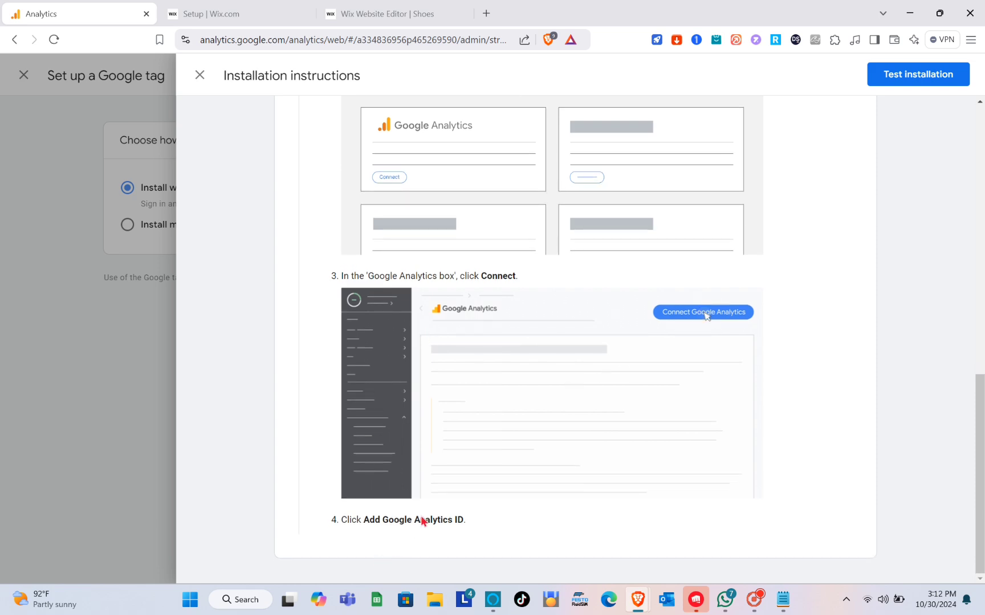
{"action": "scroll", "coordinate": [407, 306], "scroll_direction": "up", "scroll_amount": 15}
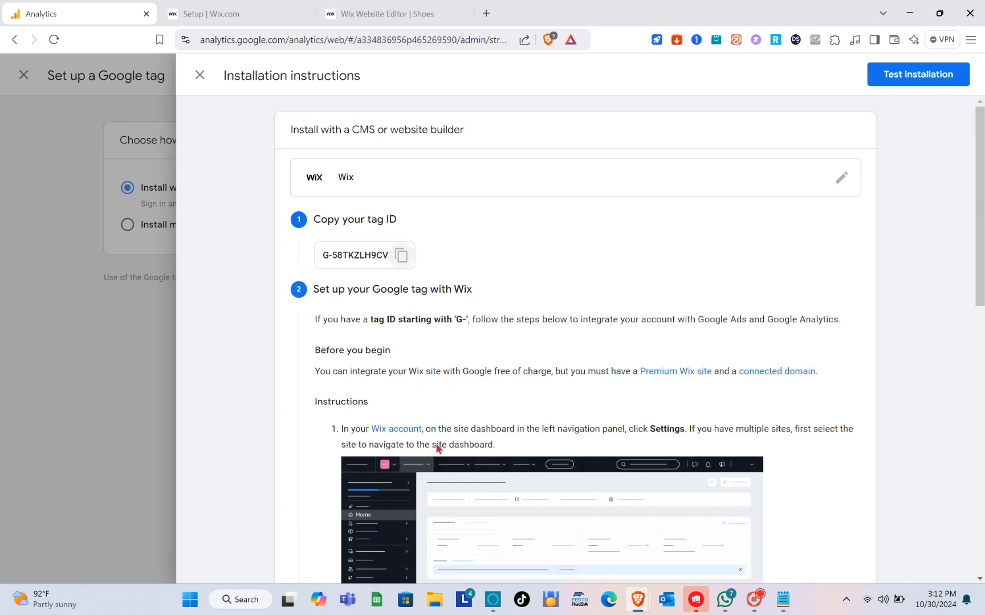
{"action": "scroll", "coordinate": [439, 446], "scroll_direction": "down", "scroll_amount": 4}
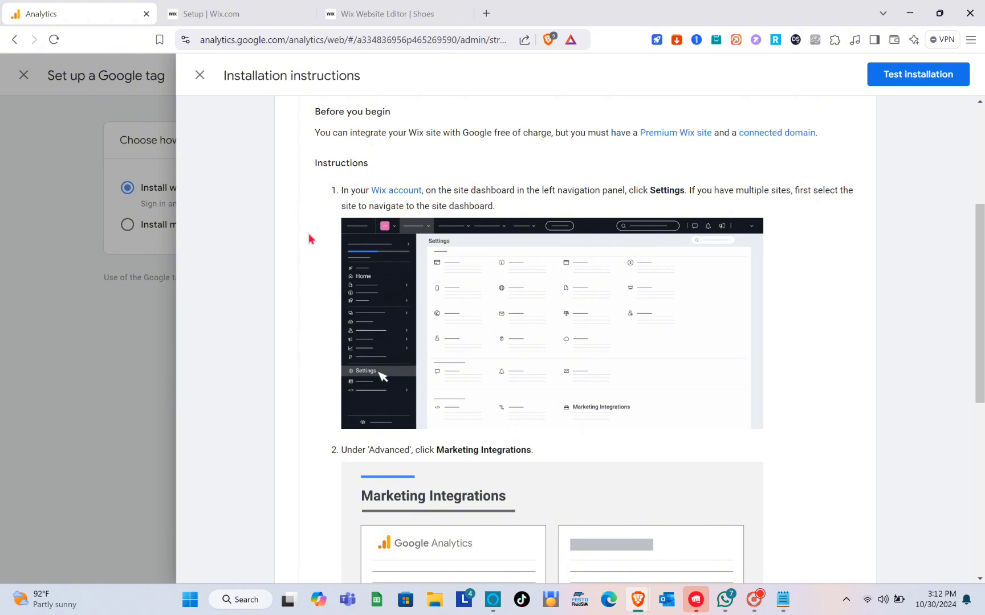
- Switch to the Wix dashboard and open Marketing Integrations from the site's advanced settings, rechecking the Google instructions along the way
{"action": "left_click", "coordinate": [253, 7]}
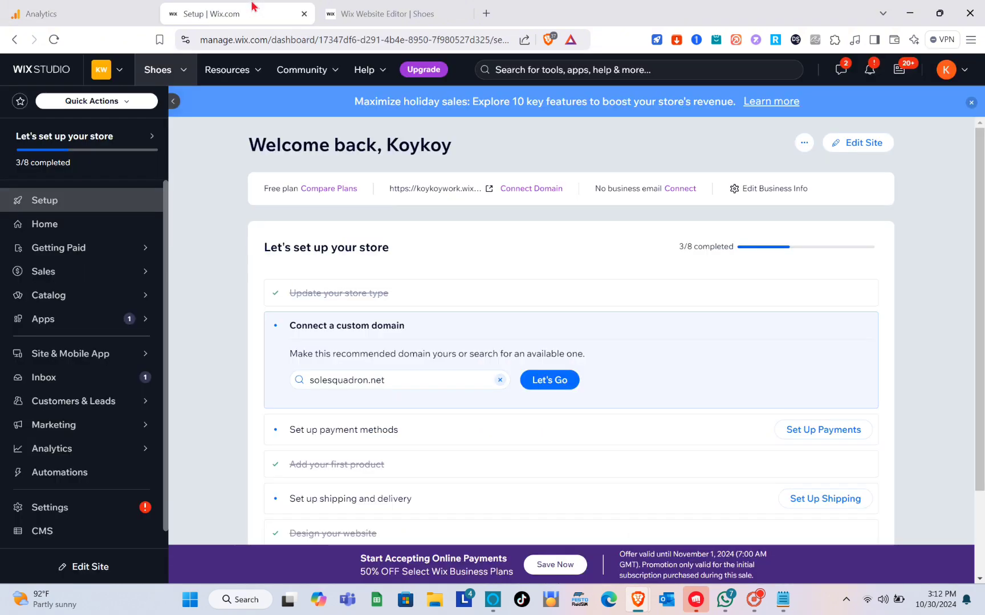
{"action": "left_click", "coordinate": [82, 509]}
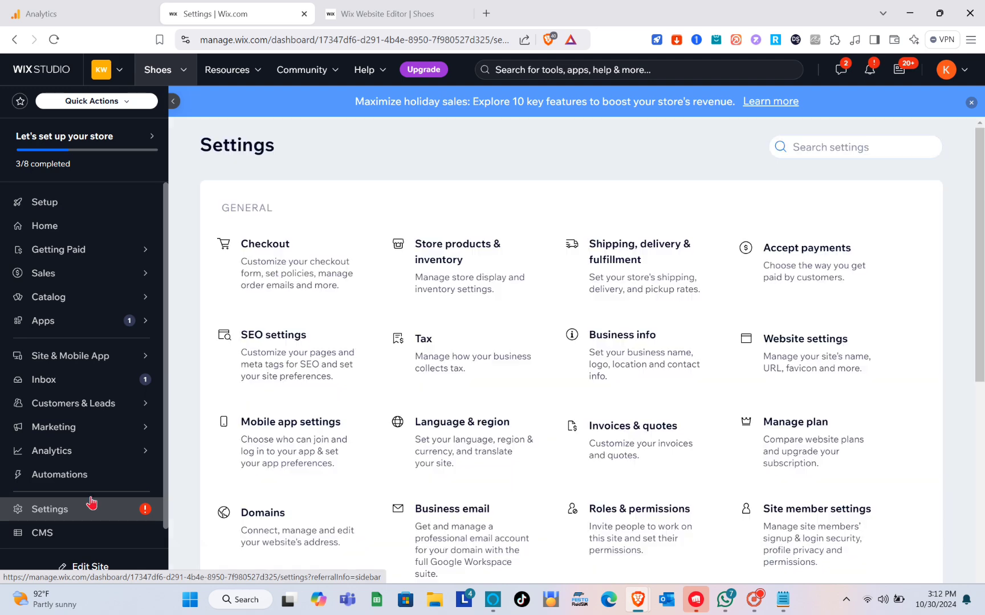
{"action": "scroll", "coordinate": [442, 336], "scroll_direction": "down", "scroll_amount": 10}
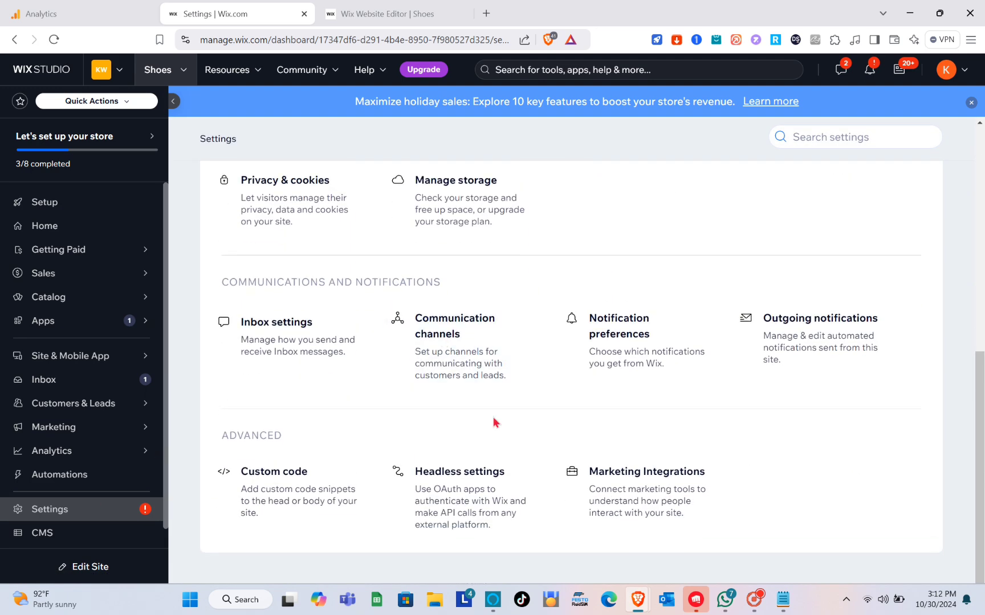
{"action": "left_click", "coordinate": [3, 7]}
{"action": "scroll", "coordinate": [329, 247], "scroll_direction": "down", "scroll_amount": 3}
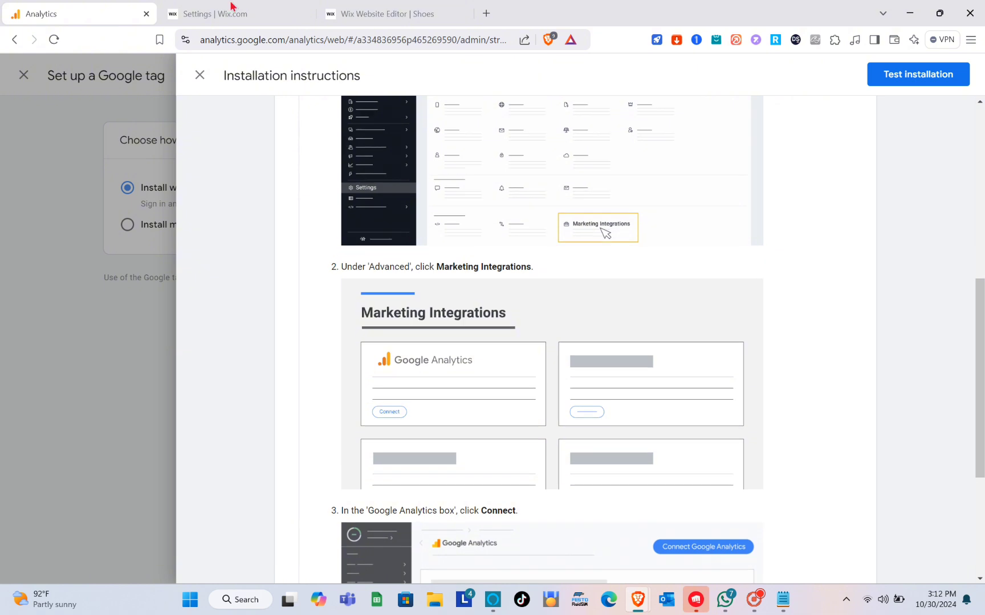
{"action": "left_click", "coordinate": [184, 7]}
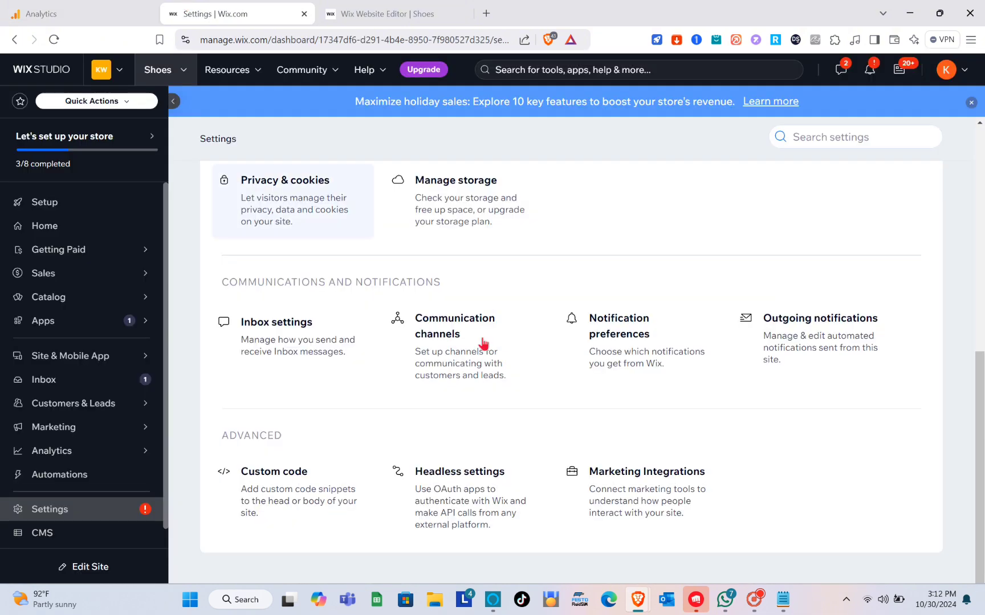
{"action": "left_click", "coordinate": [621, 520]}
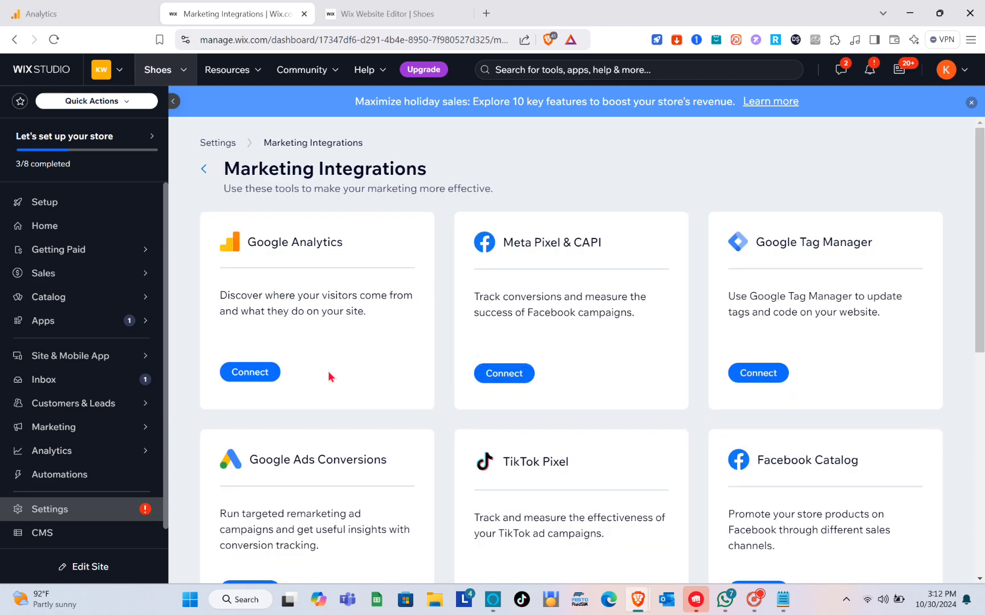
- Start connecting Google Analytics in the marketing integrations and review the connection steps and the Add Google Analytics ID option
{"action": "left_click", "coordinate": [261, 373]}
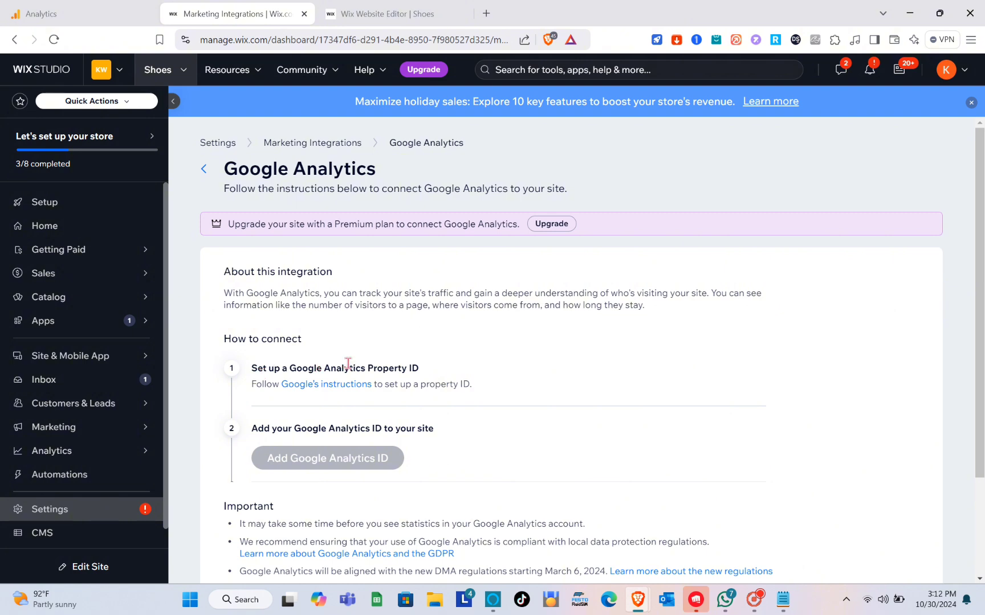
{"action": "scroll", "coordinate": [347, 363], "scroll_direction": "down", "scroll_amount": 2}
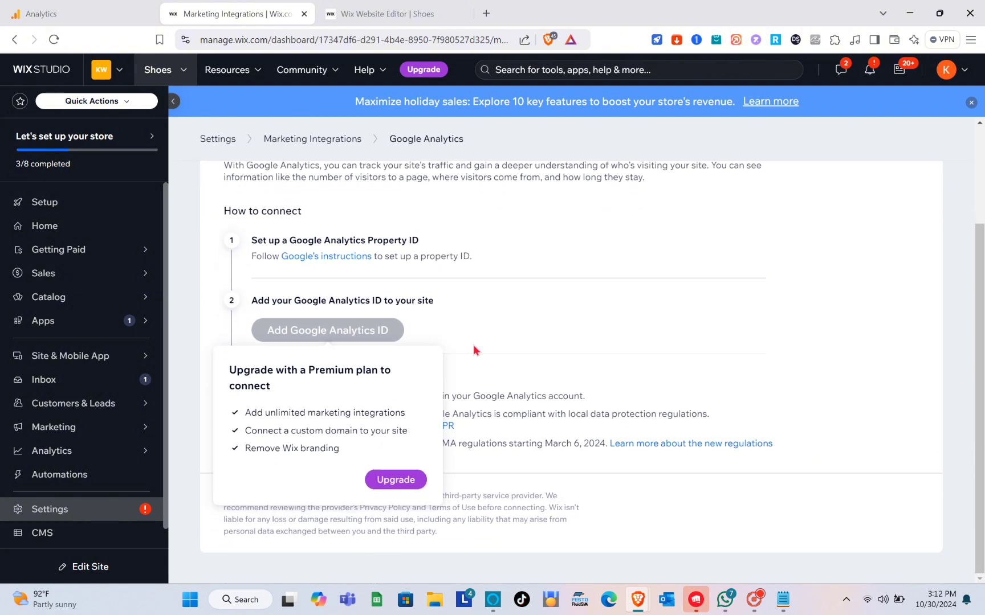
{"action": "scroll", "coordinate": [367, 386], "scroll_direction": "up", "scroll_amount": 2}
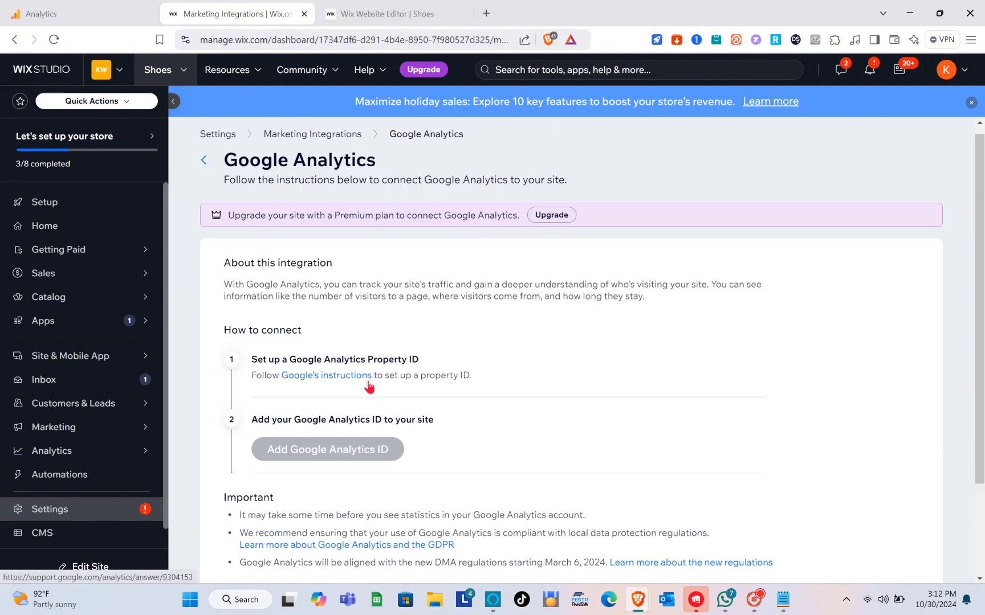
{"action": "scroll", "coordinate": [369, 387], "scroll_direction": "down", "scroll_amount": 2}
{"action": "mouse_move", "coordinate": [370, 378]}
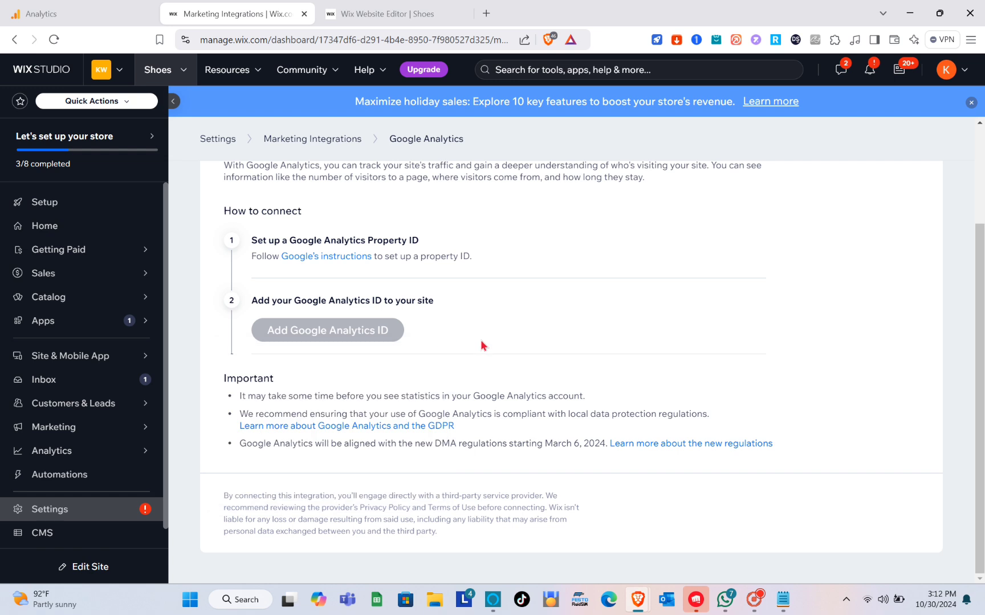
{"action": "mouse_move", "coordinate": [359, 340]}
- Recheck the tag ID instructions in Google Analytics, then examine Wix's plan requirements for adding a Google Analytics ID
{"action": "left_click", "coordinate": [94, 13]}
{"action": "scroll", "coordinate": [477, 285], "scroll_direction": "up", "scroll_amount": 7}
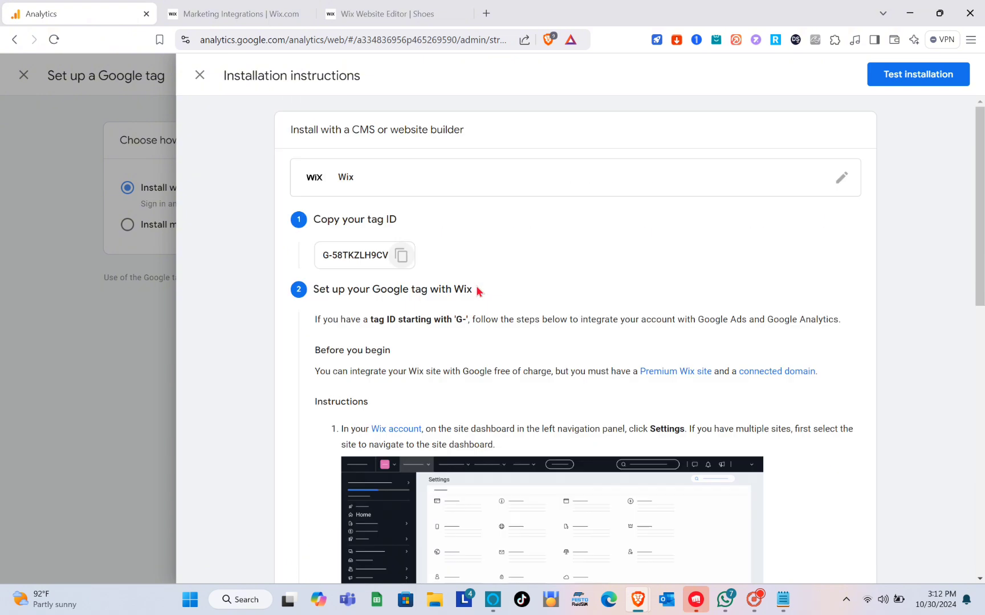
{"action": "left_click", "coordinate": [191, 7]}
{"action": "mouse_move", "coordinate": [370, 339]}
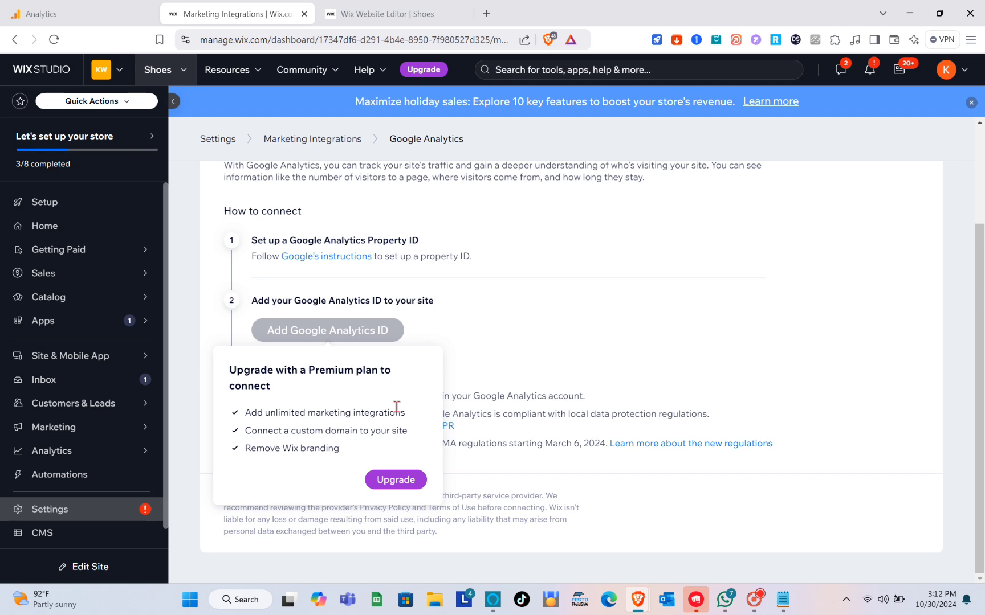
{"action": "scroll", "coordinate": [399, 413], "scroll_direction": "up", "scroll_amount": 2}
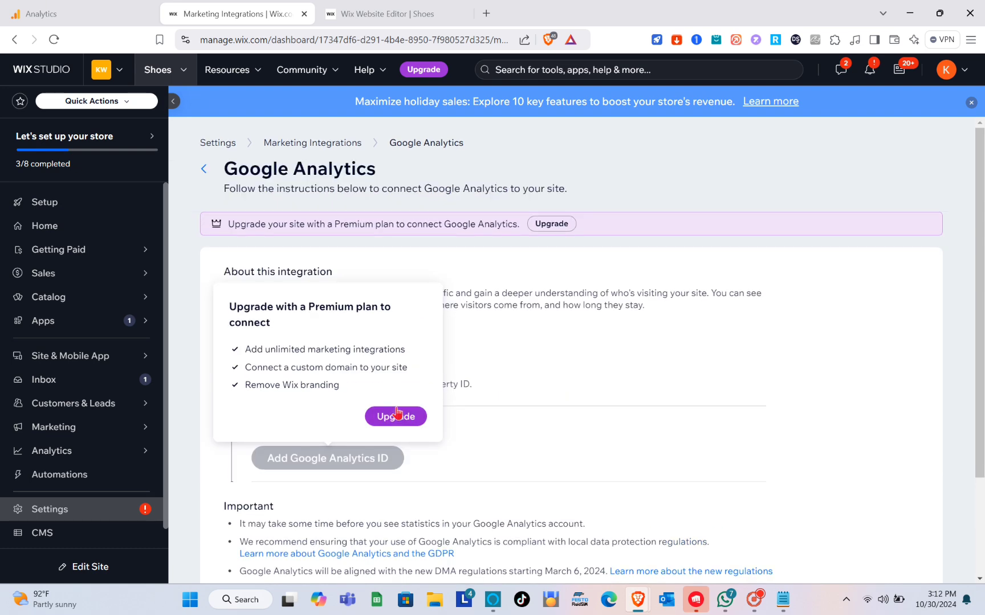
- Return to Google Analytics, leave the Google tag setup, and open the details of the Shoes site's web data stream
{"action": "left_click", "coordinate": [341, 7]}
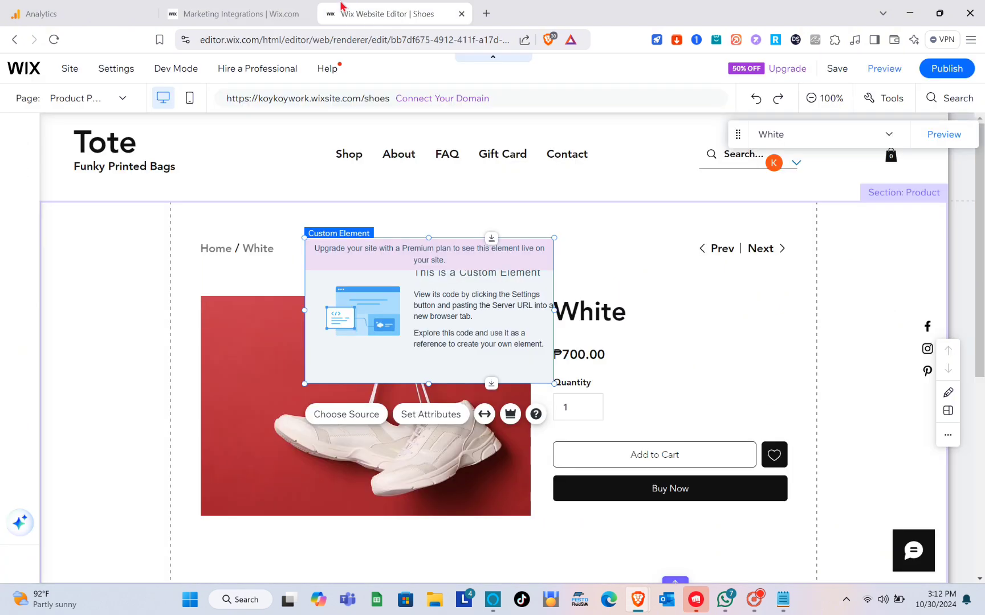
{"action": "left_click", "coordinate": [236, 10]}
{"action": "left_click", "coordinate": [108, 6]}
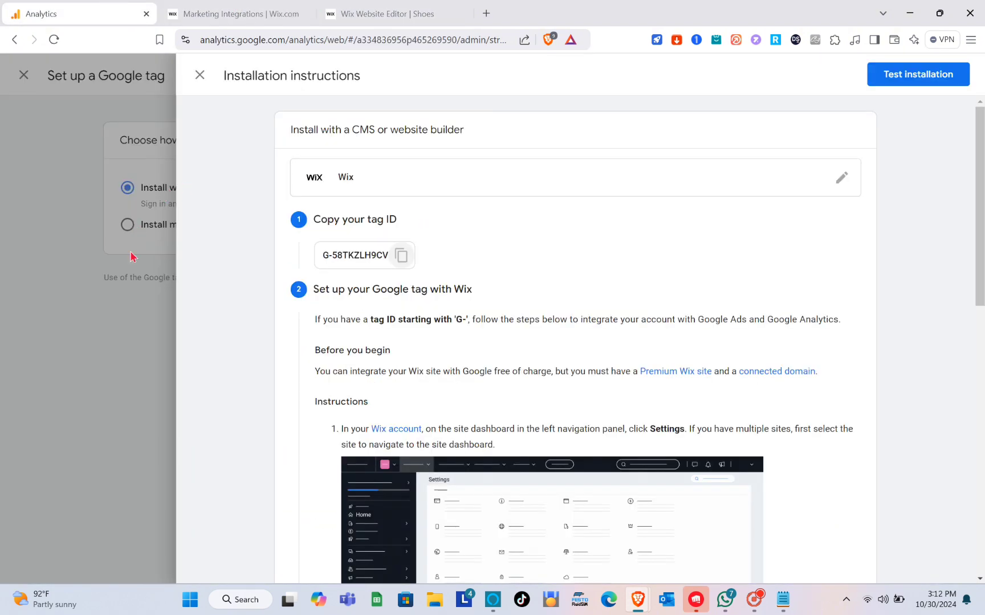
{"action": "left_click", "coordinate": [131, 290]}
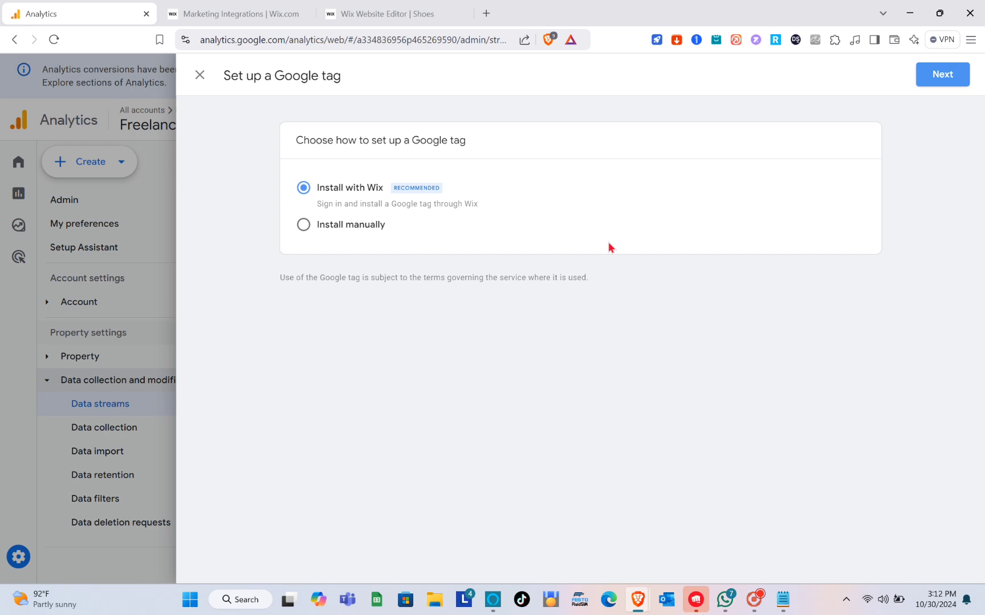
{"action": "left_click", "coordinate": [114, 319]}
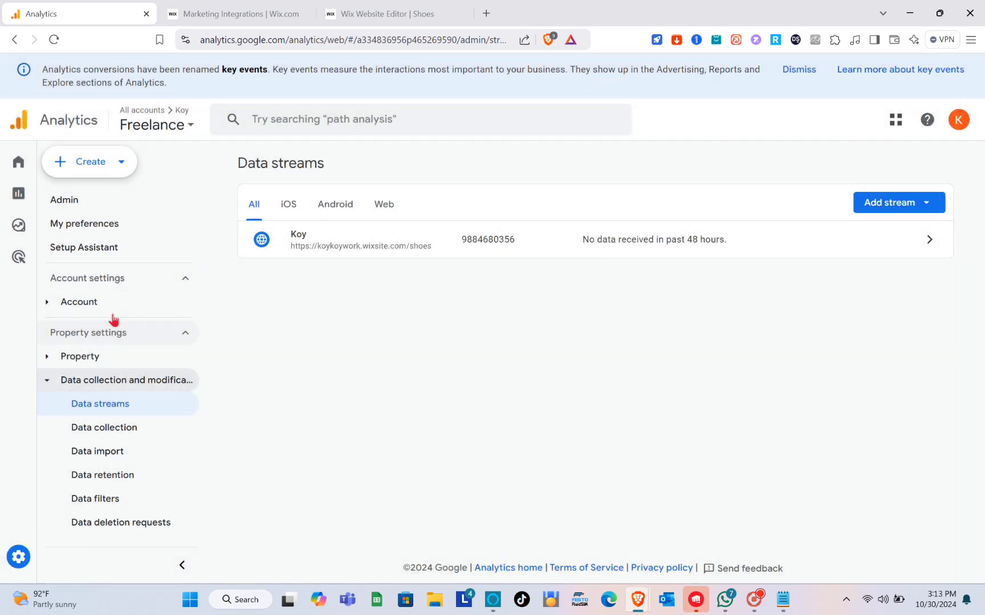
{"action": "left_click", "coordinate": [433, 238]}
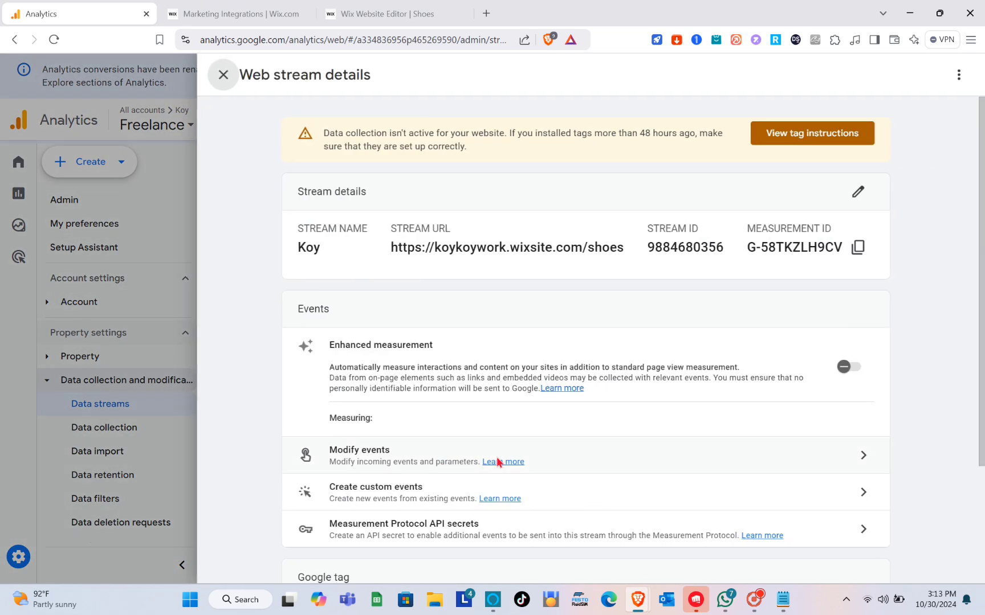